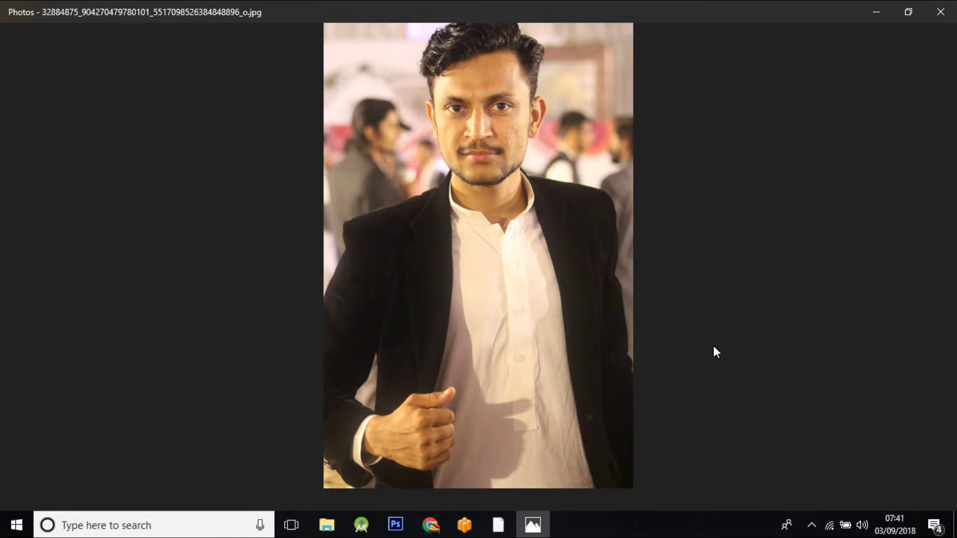
Switch to Buildbox, add a Trail effect below the character, and assign the pulldown-bar-normal image from the game assests folder as its texture.
left_click(464, 525)
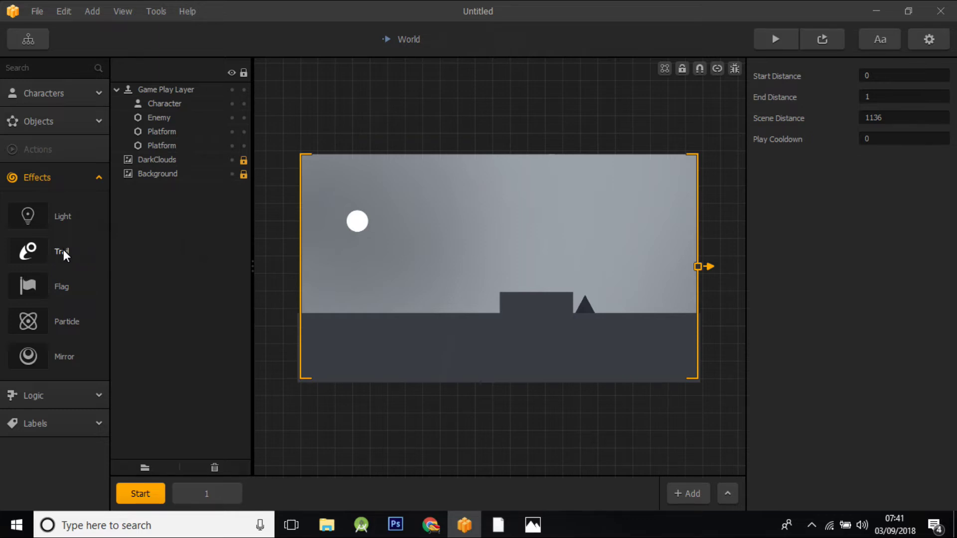
left_click(392, 270)
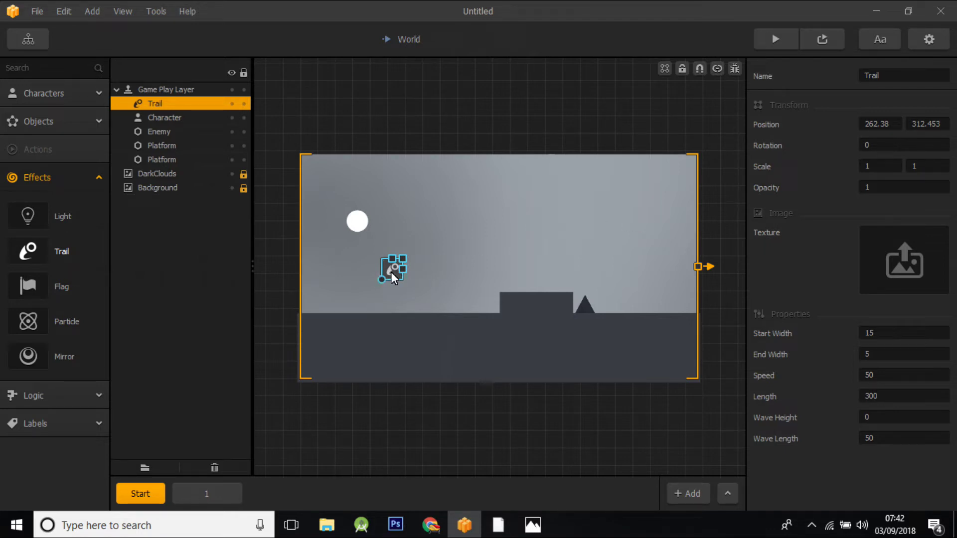
left_click(907, 147)
left_click(326, 525)
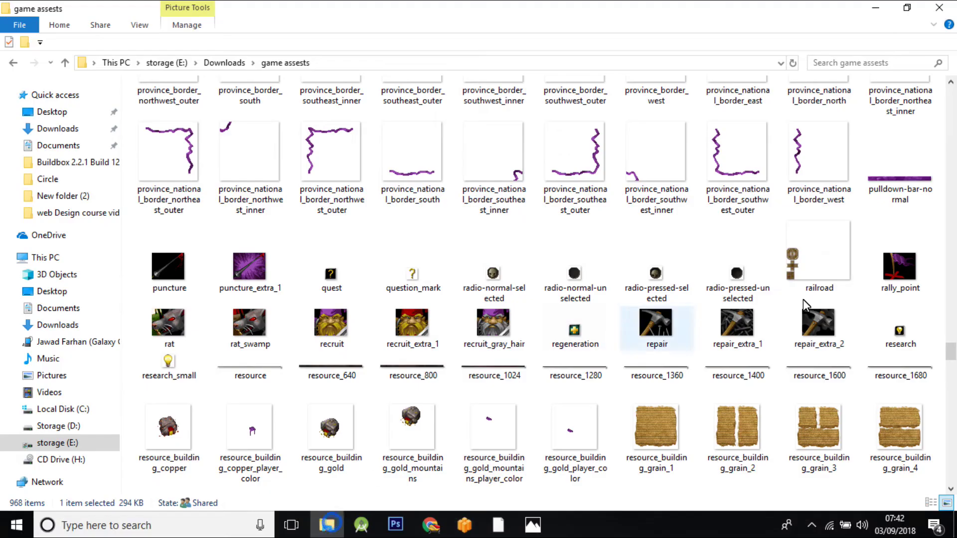
left_click_drag(897, 196, 908, 275)
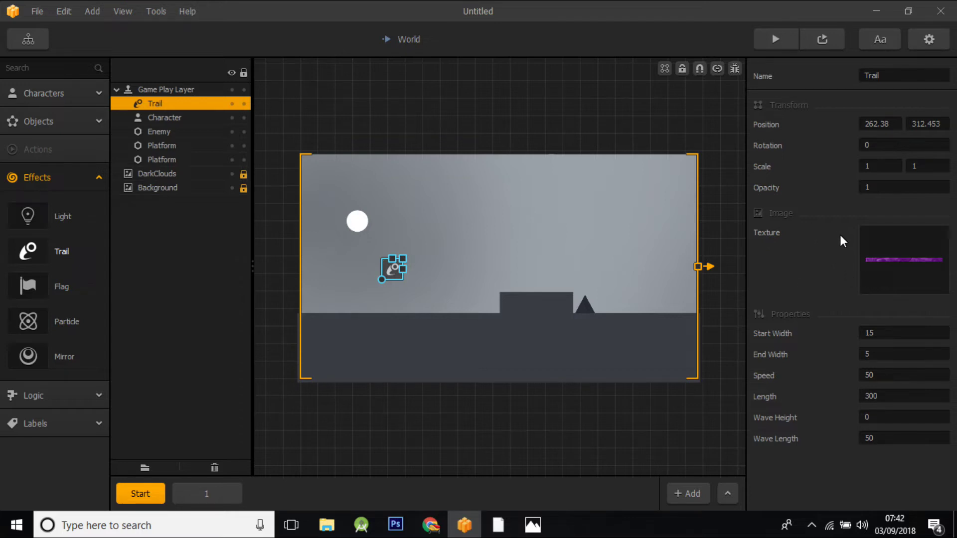
Play the game in the preview to check how the textured Trail looks, and close the preview.
left_click(774, 41)
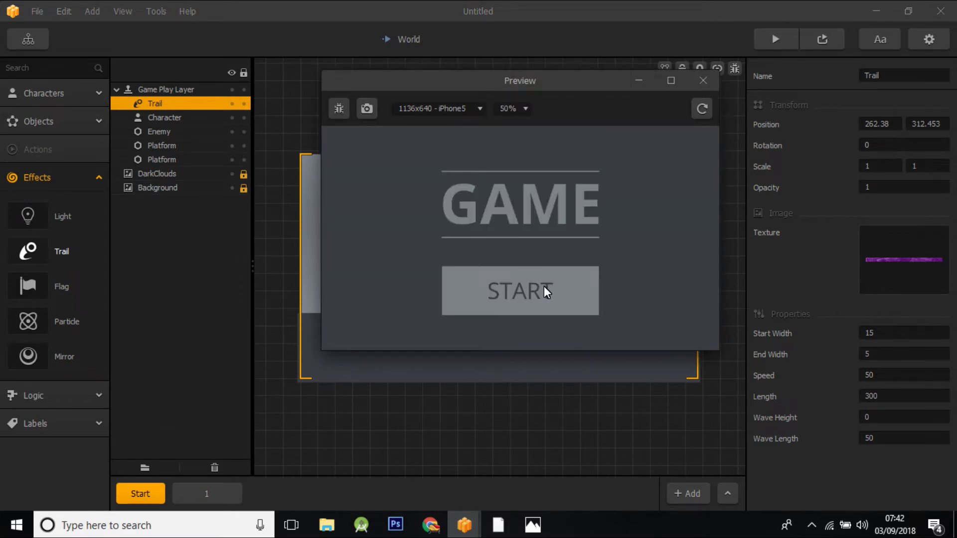
left_click(544, 286)
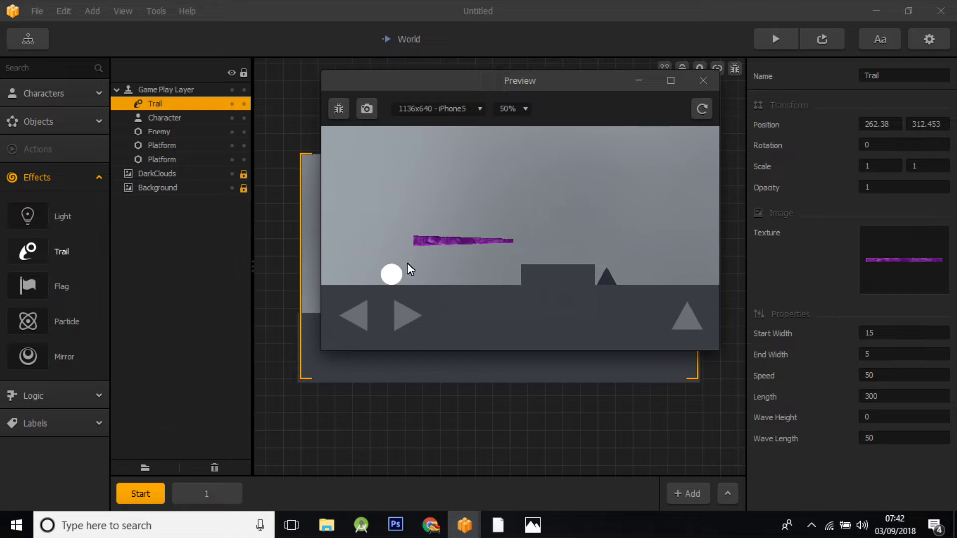
left_click(703, 81)
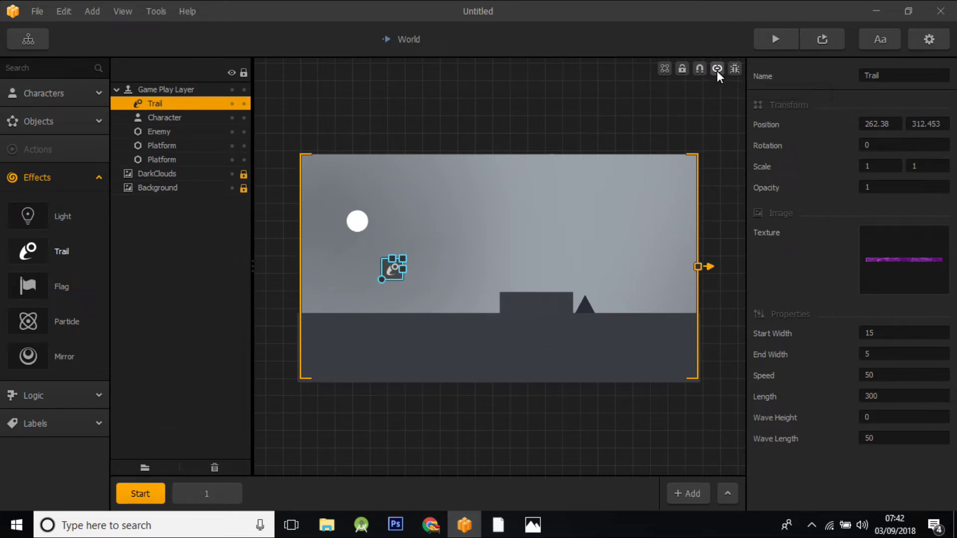
Connect the Trail to the character in connection mode and test the link in the game preview.
left_click(716, 70)
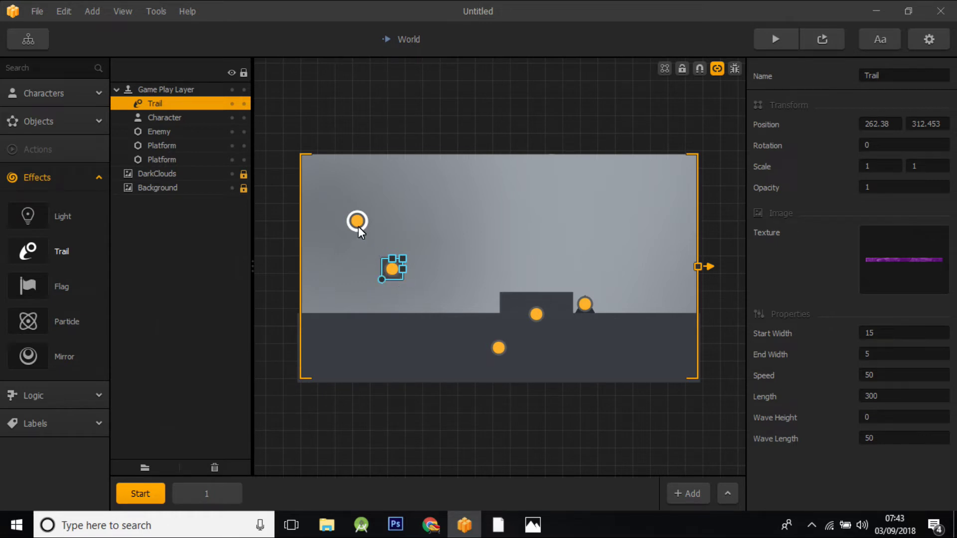
left_click_drag(391, 270, 359, 229)
left_click(774, 39)
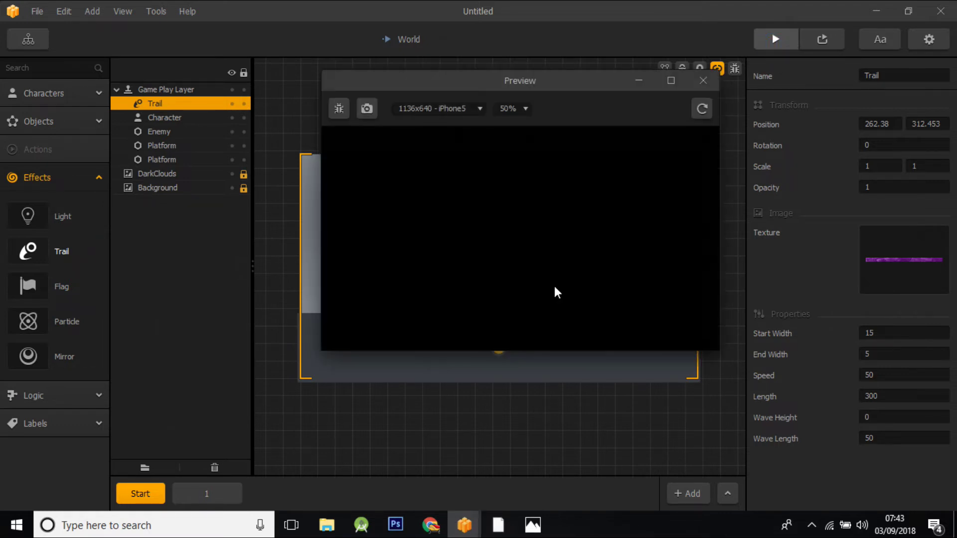
left_click(524, 290)
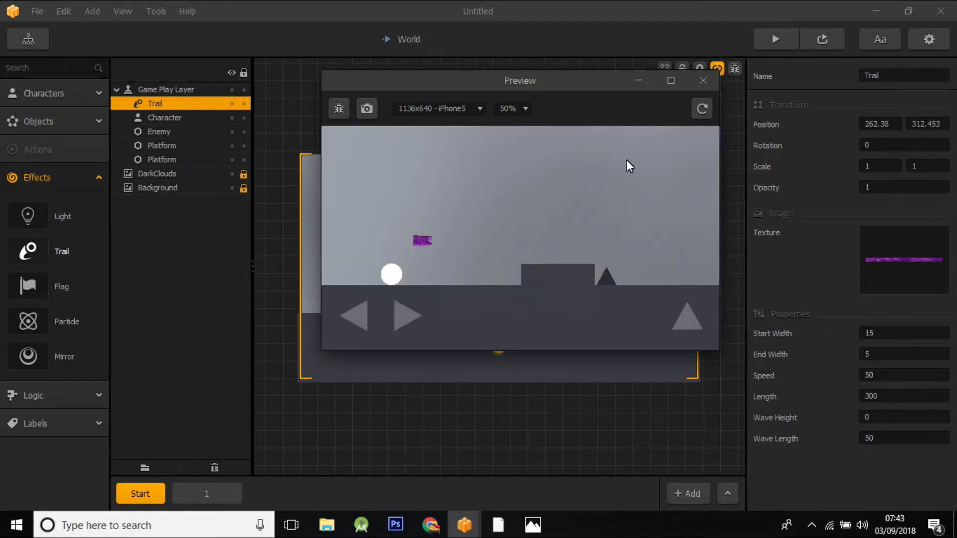
left_click(704, 81)
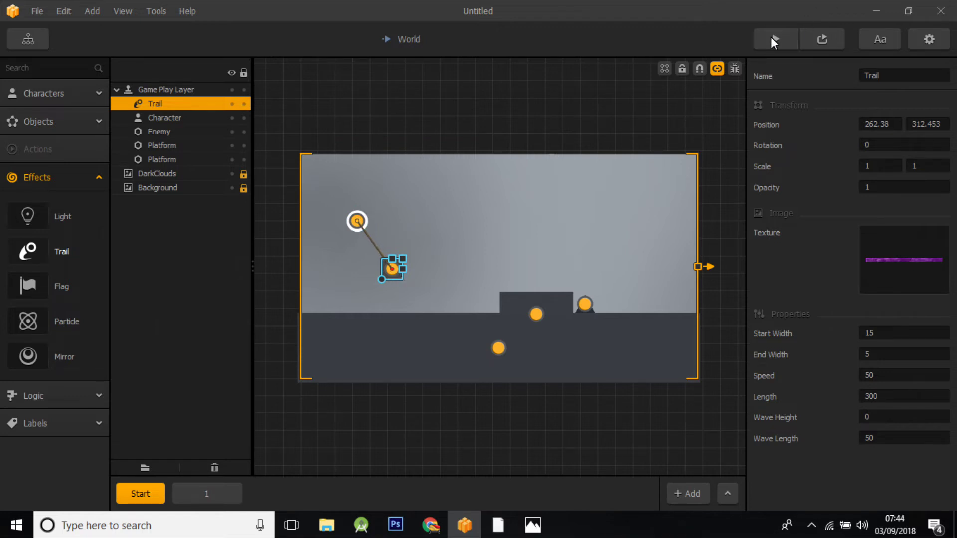
Turn off connection mode and replay the game in the preview to examine the connected Trail's movement.
left_click(716, 67)
left_click(774, 44)
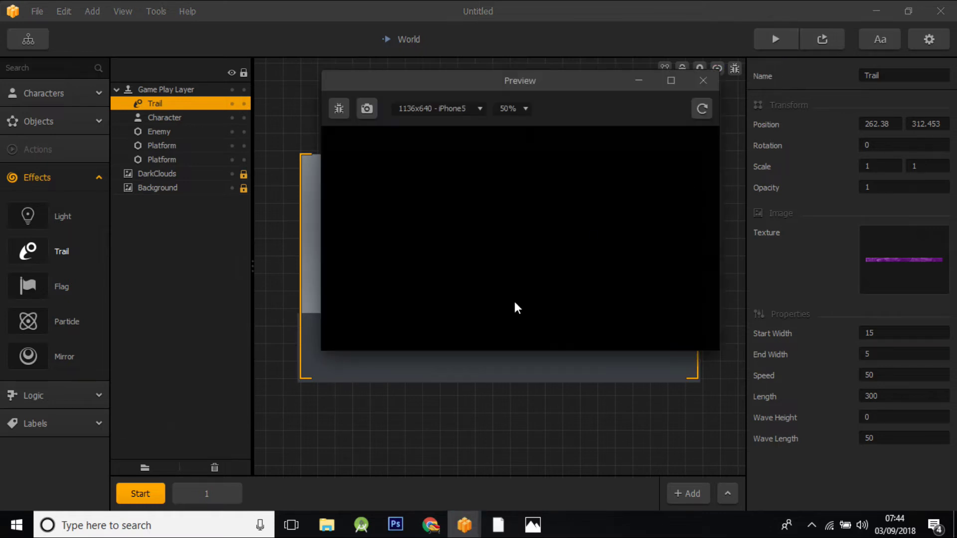
left_click(531, 290)
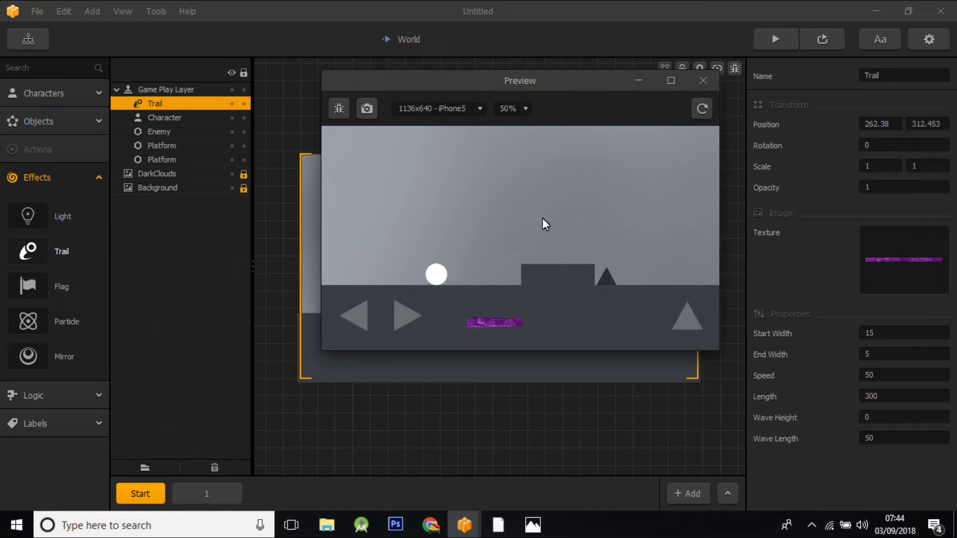
left_click(703, 81)
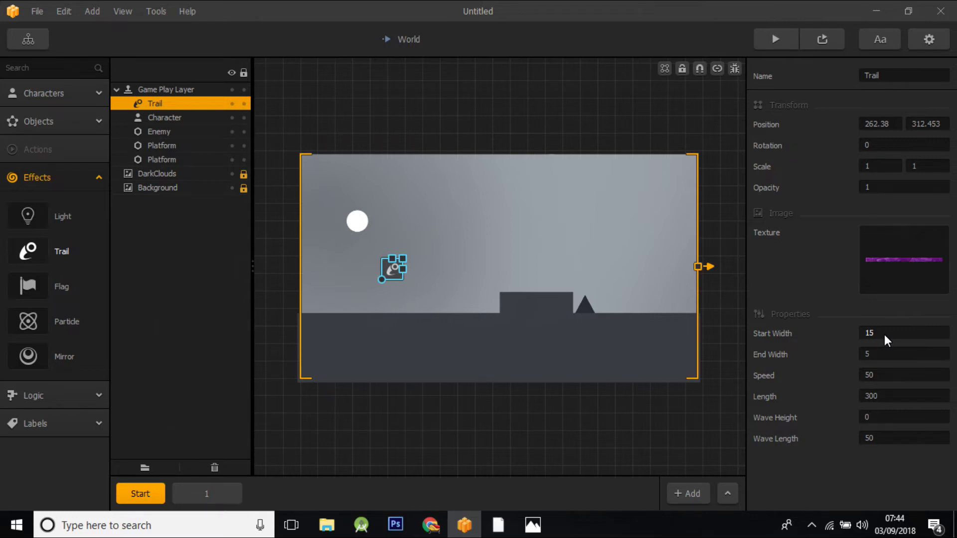
Set the Trail's Start Width to 50 and test it by moving the character around in the game preview.
double_click(884, 334)
type("50")
left_click(774, 40)
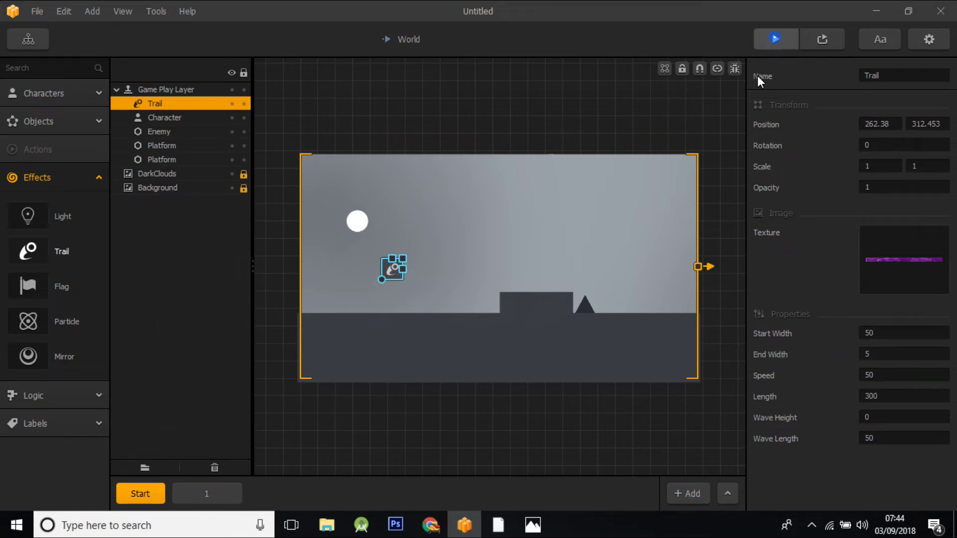
left_click(527, 287)
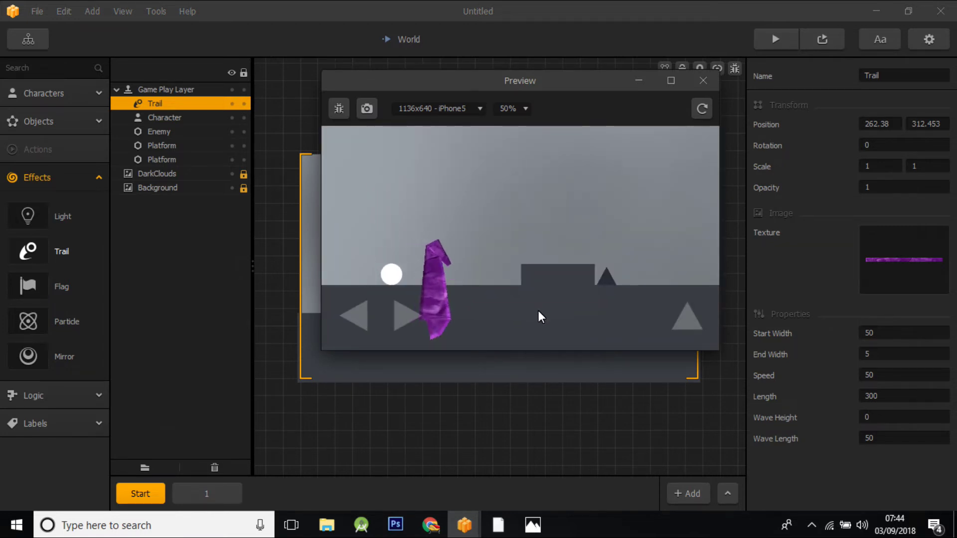
key("Right")
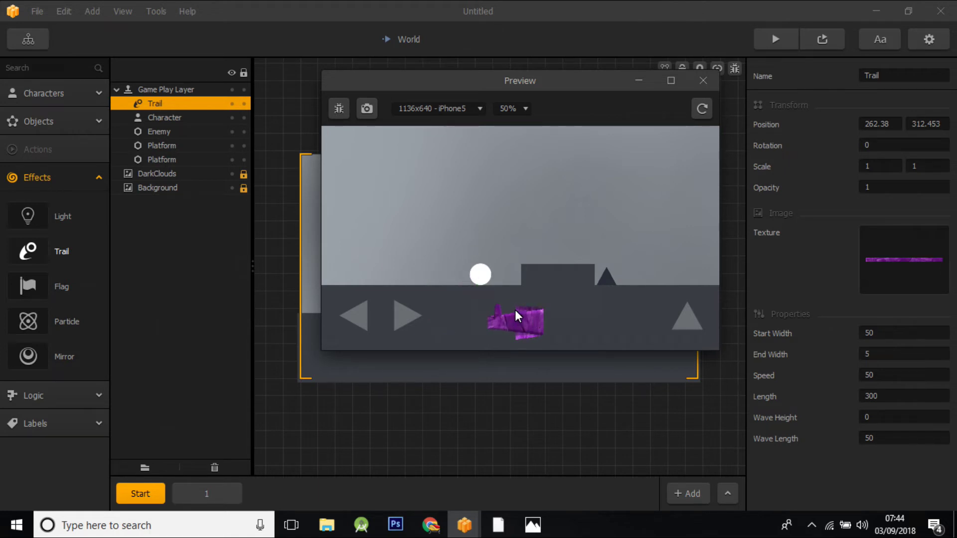
key("Left")
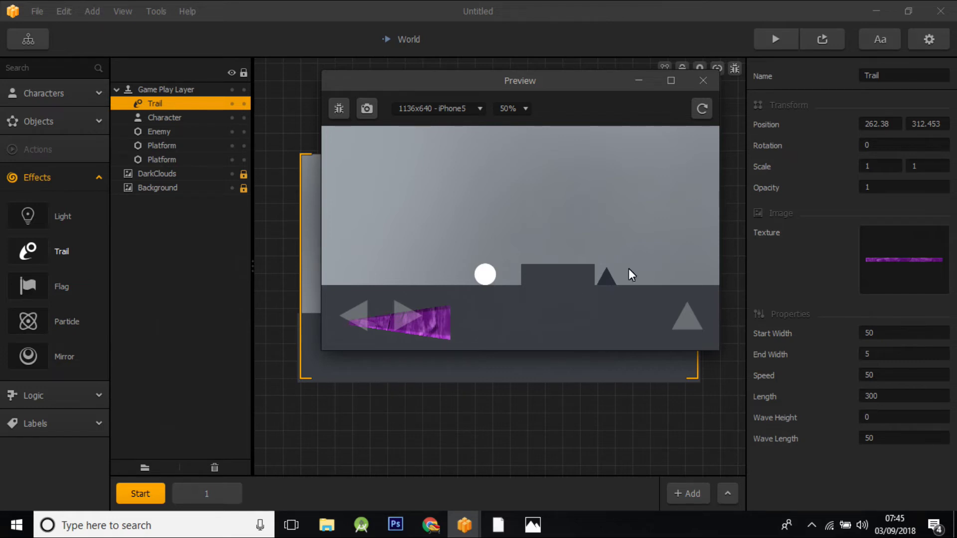
left_click(696, 325)
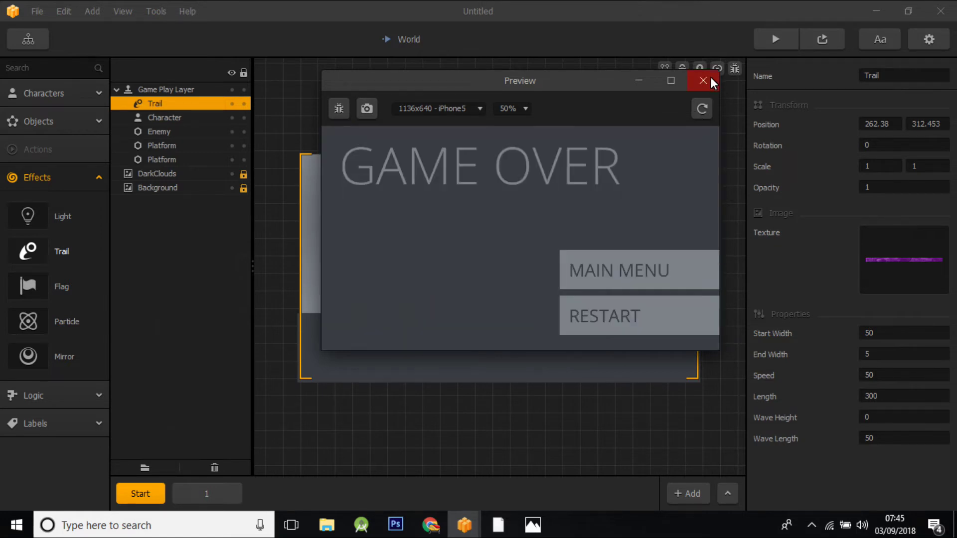
left_click(711, 83)
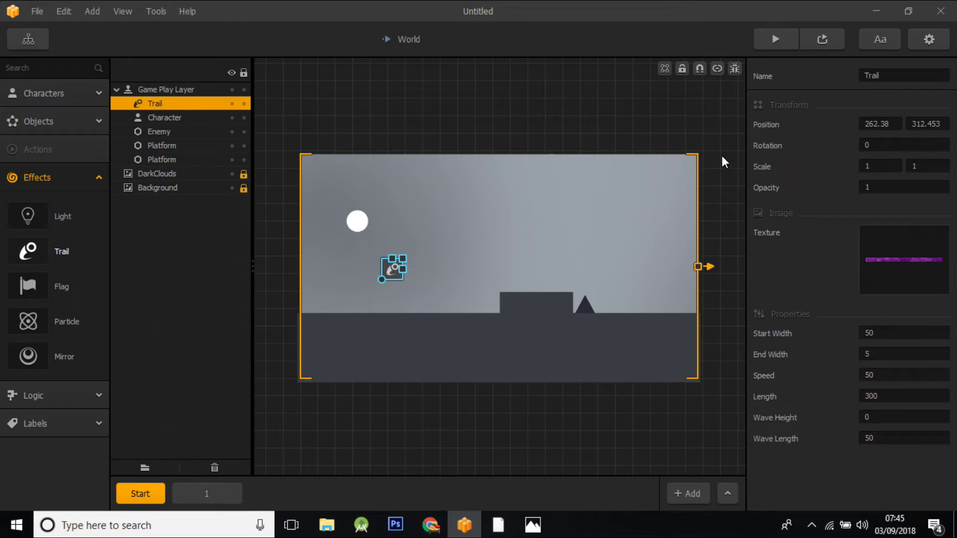
Set the Trail's Speed to 100 and test it by making the character jump in the game preview.
double_click(879, 373)
type("100")
left_click(787, 39)
left_click(573, 294)
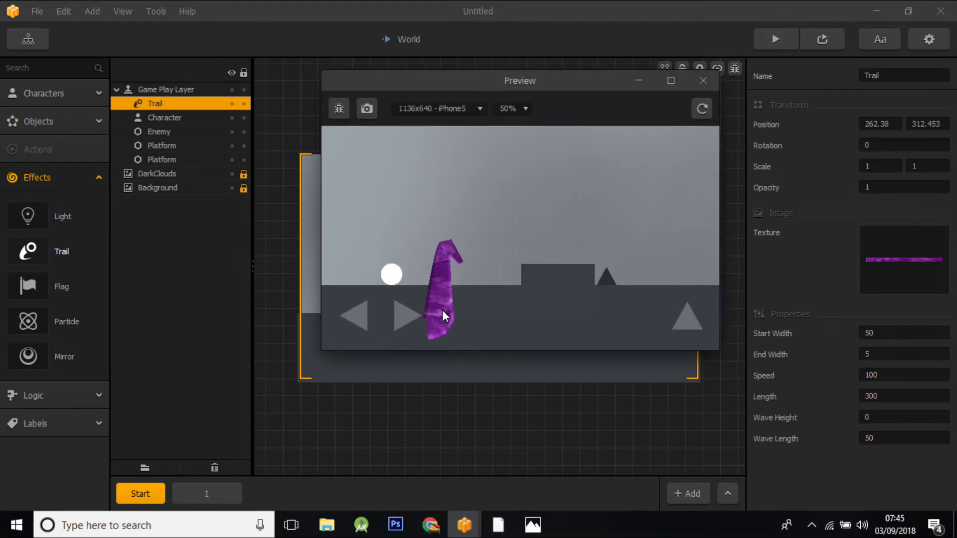
left_click(685, 310)
left_click(680, 309)
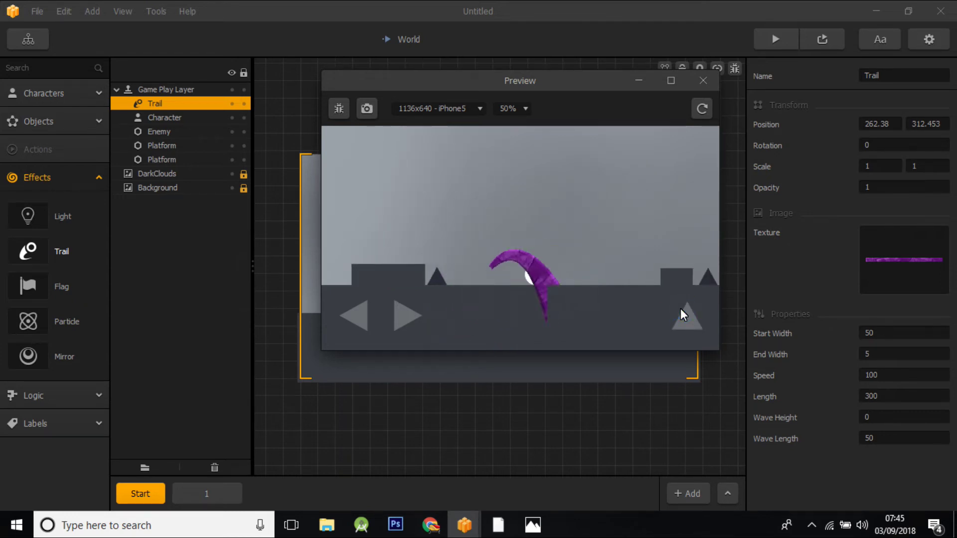
left_click(703, 81)
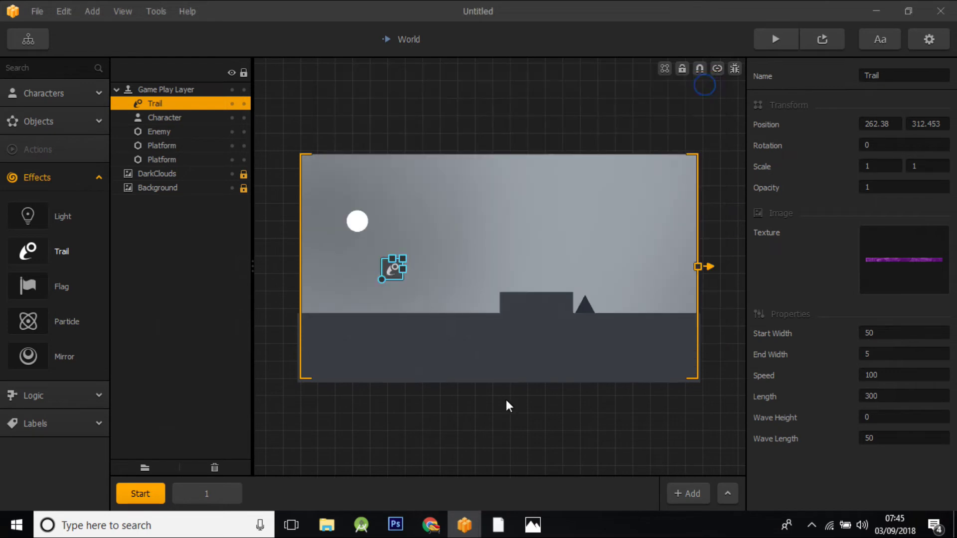
left_click(499, 525)
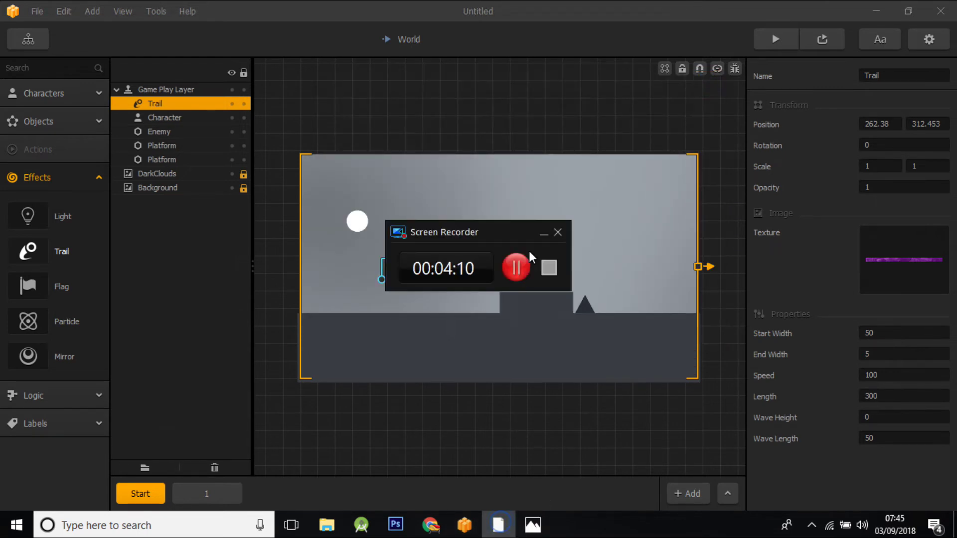
left_click(516, 267)
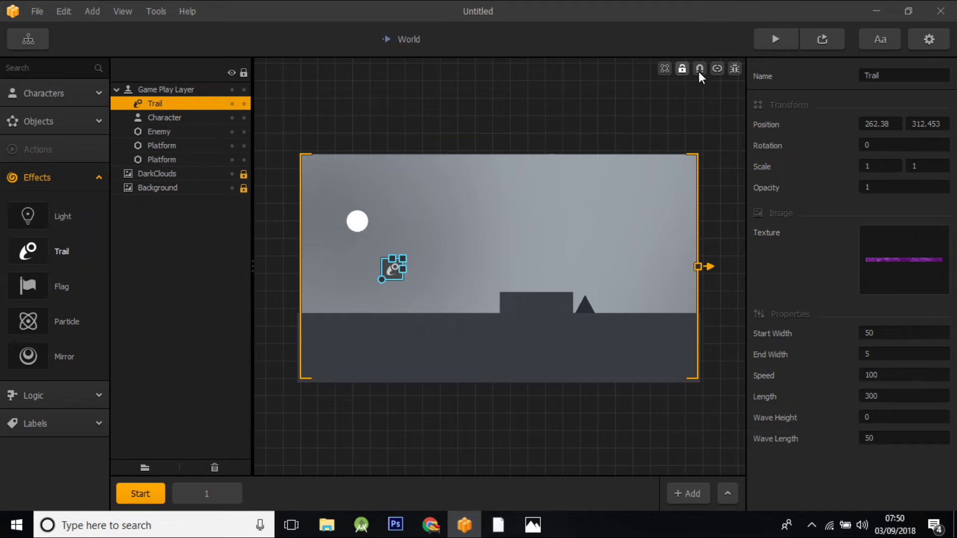
Check the link in connection mode, move the Trail onto the character at about 160, 449, and turn the mode off.
left_click(716, 70)
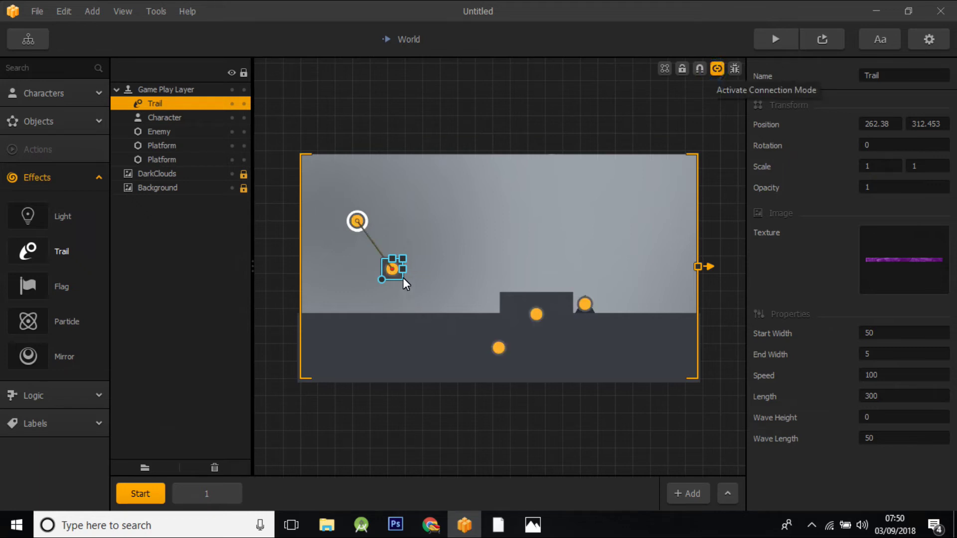
left_click_drag(399, 277, 367, 232)
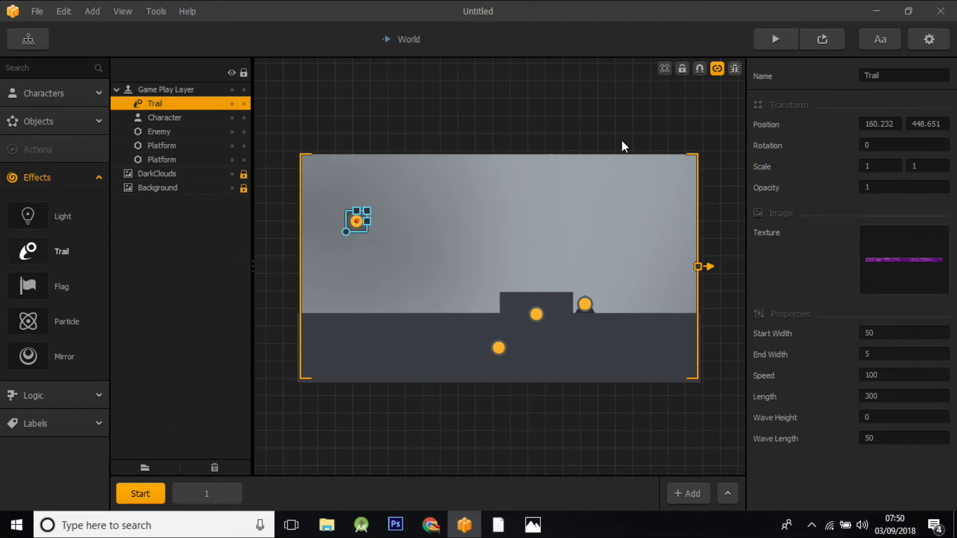
left_click(717, 68)
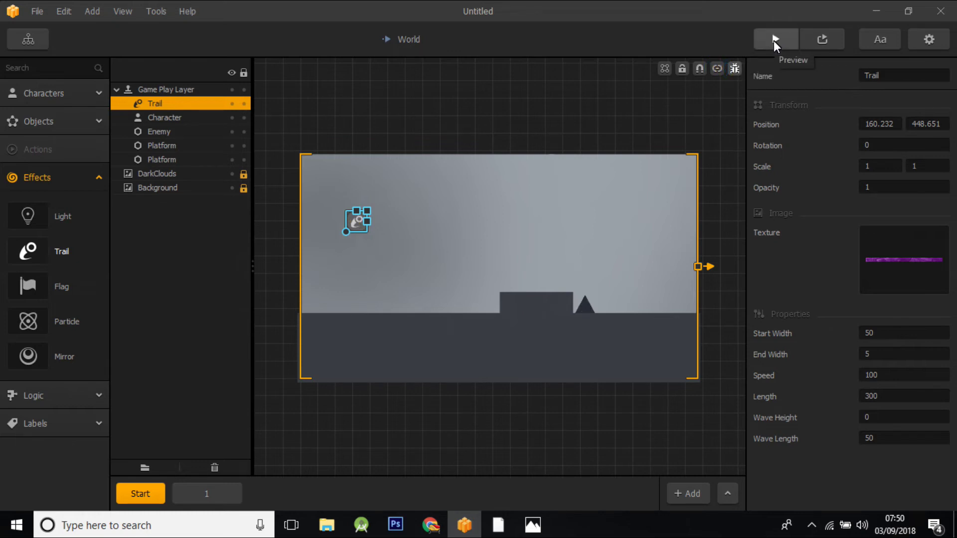
Play the game in the preview, jumping with the character to check the repositioned Trail, and close the preview.
left_click(774, 41)
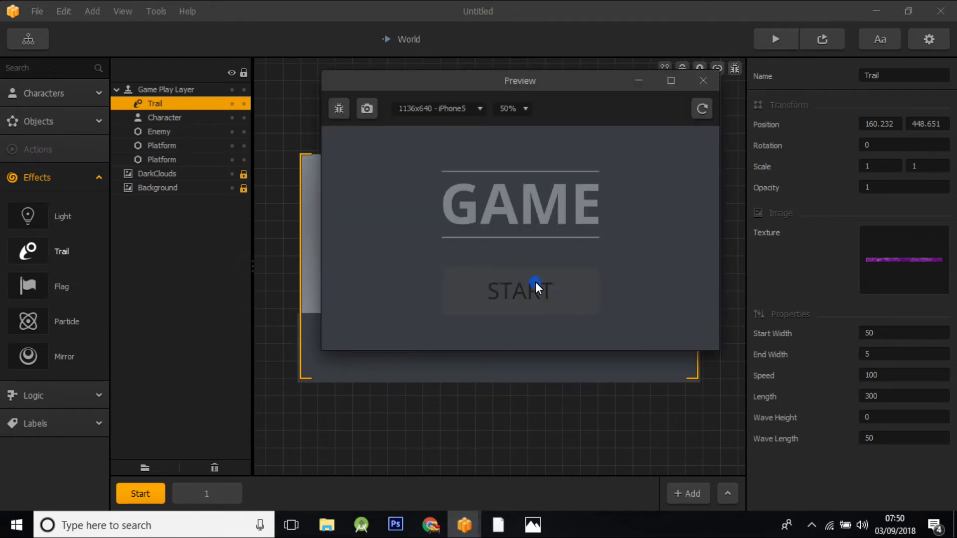
left_click(545, 295)
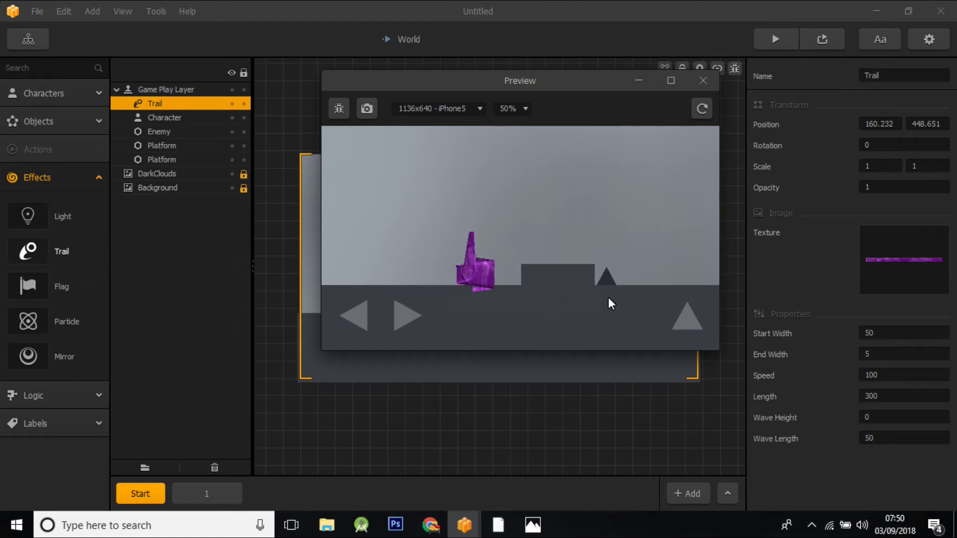
left_click(674, 318)
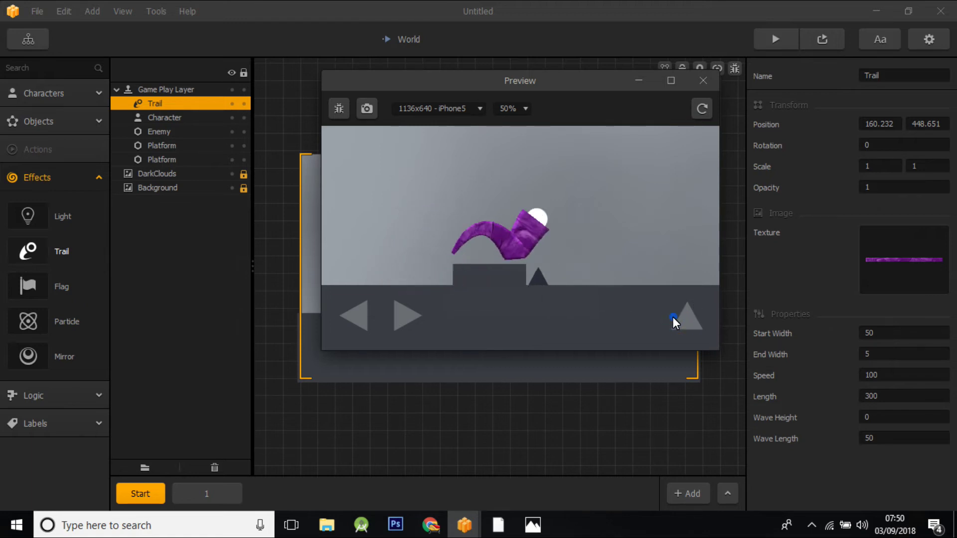
left_click(671, 316)
left_click(671, 315)
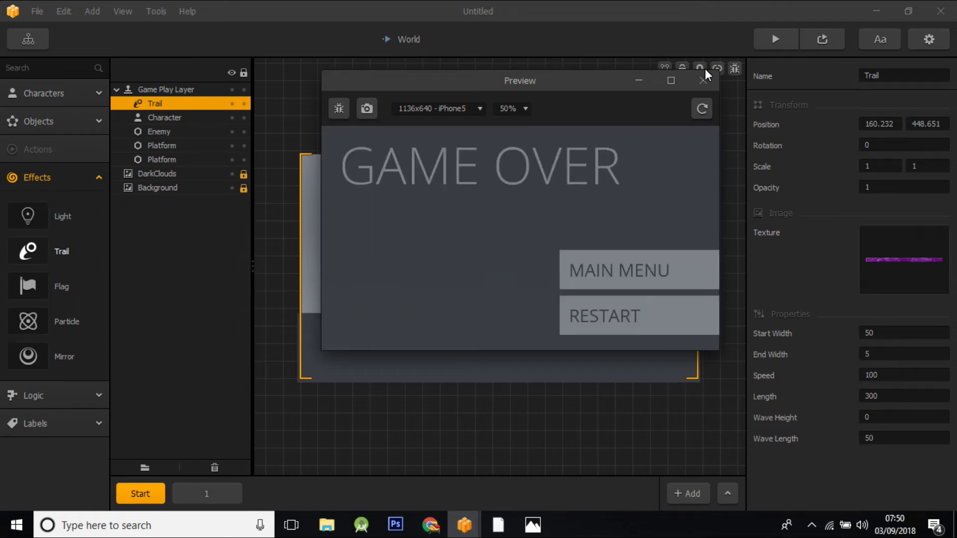
left_click(702, 81)
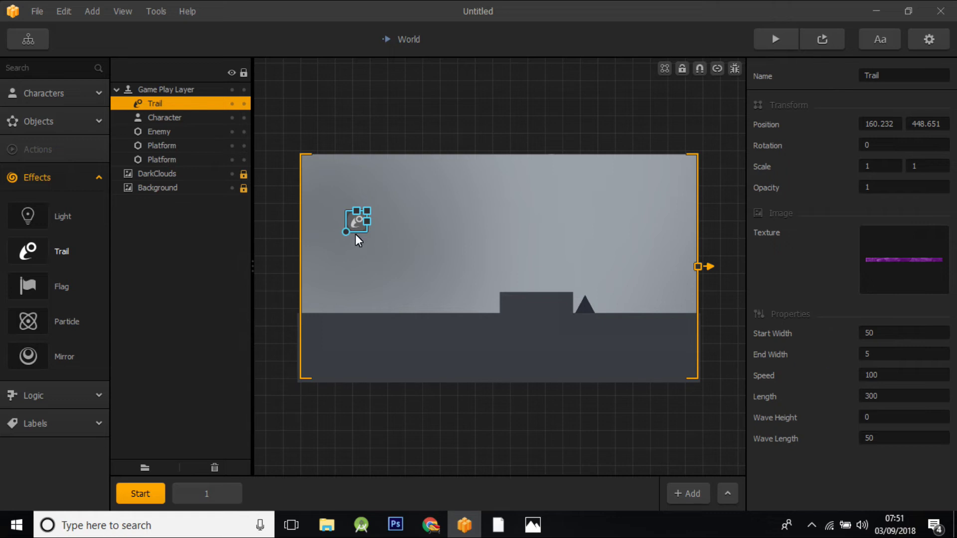
Set the Trail's Length to 50 and start the game in the preview to test it.
left_click(883, 396)
type("100")
key("BackSpace")
key("BackSpace")
key("BackSpace")
type("50")
left_click(776, 42)
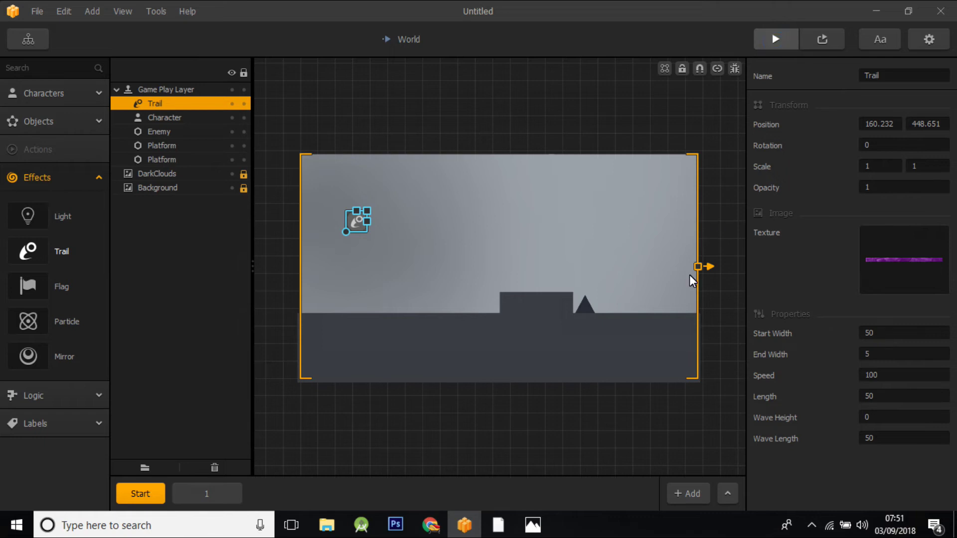
left_click(564, 302)
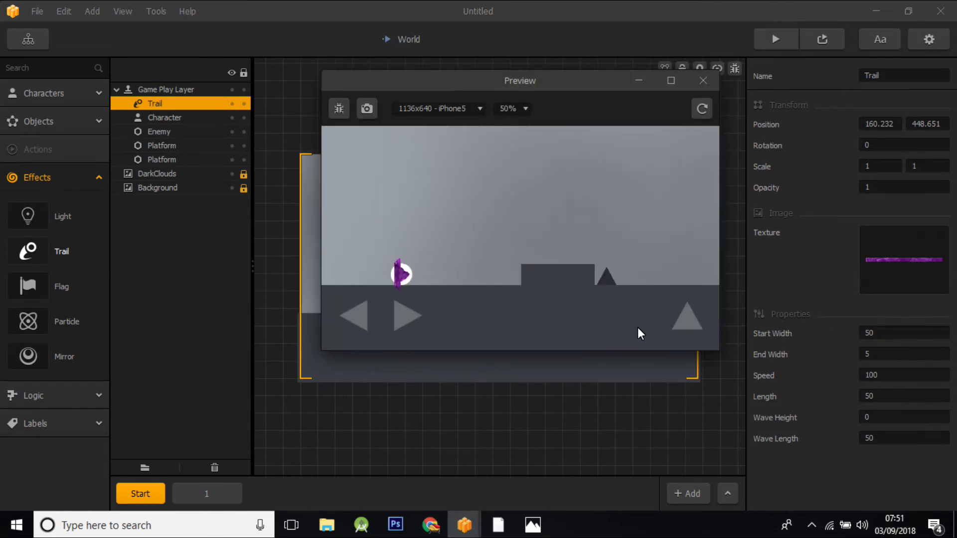
Make the character jump in the running game to check the Trail, and close the preview.
left_click(683, 318)
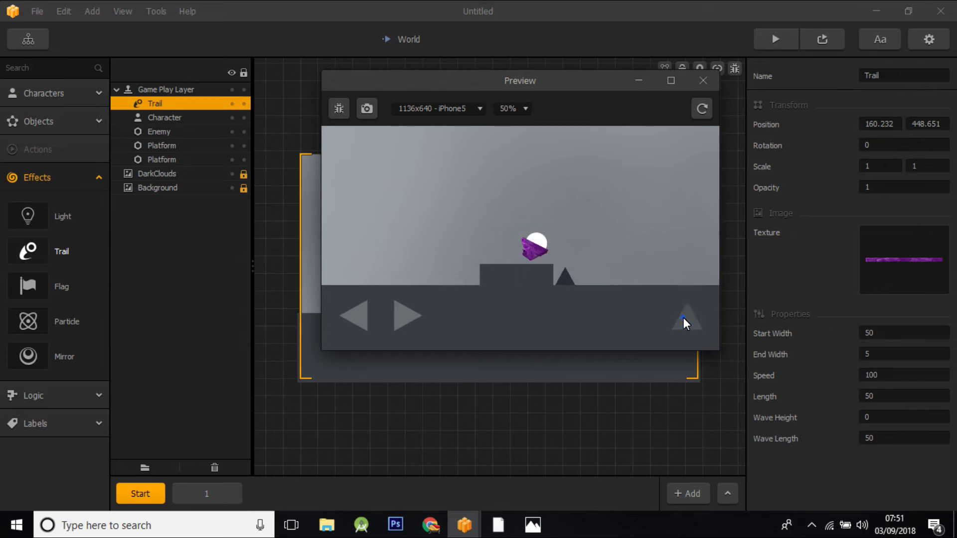
left_click(681, 318)
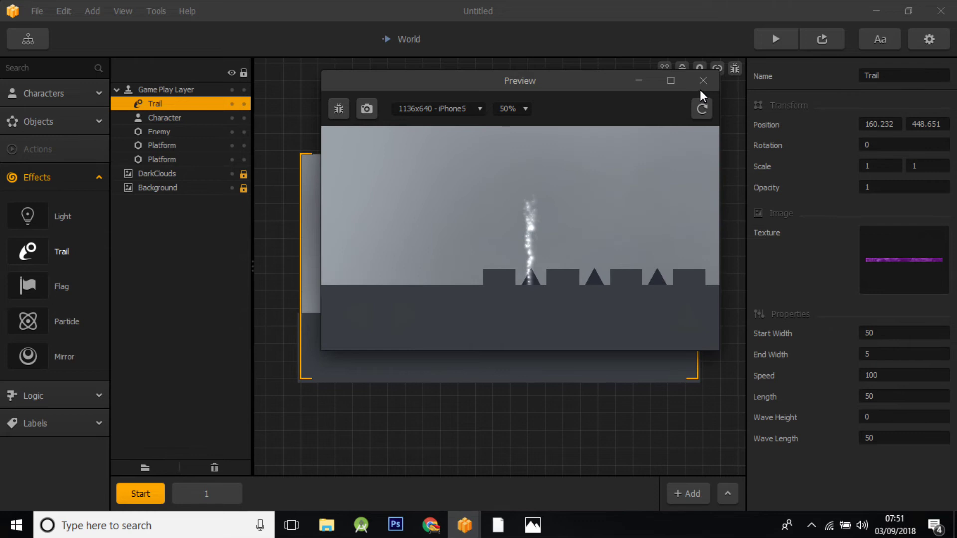
left_click(703, 80)
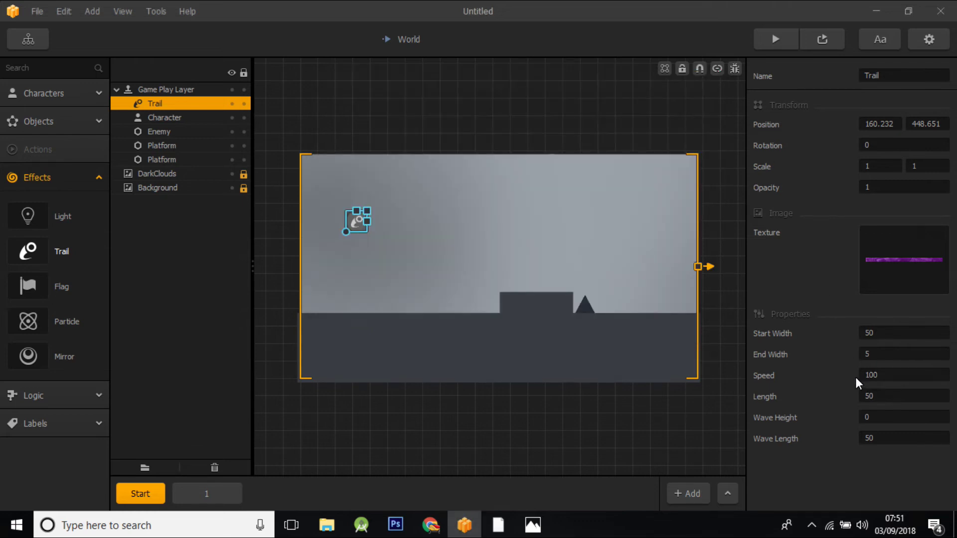
Set the Trail's Length to 150 and Wave Height to 50, and test it in the game preview.
left_click(878, 418)
left_click(878, 398)
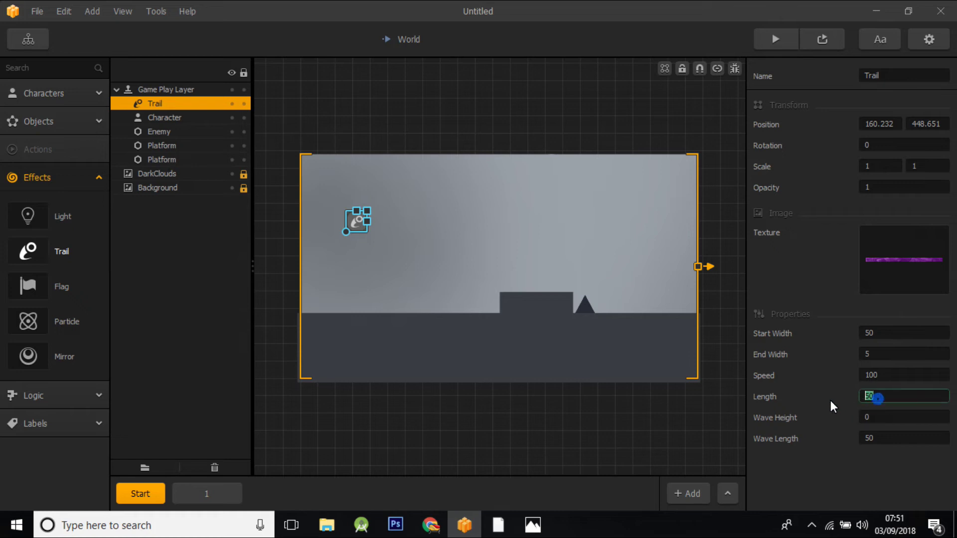
type("3")
left_click(881, 419)
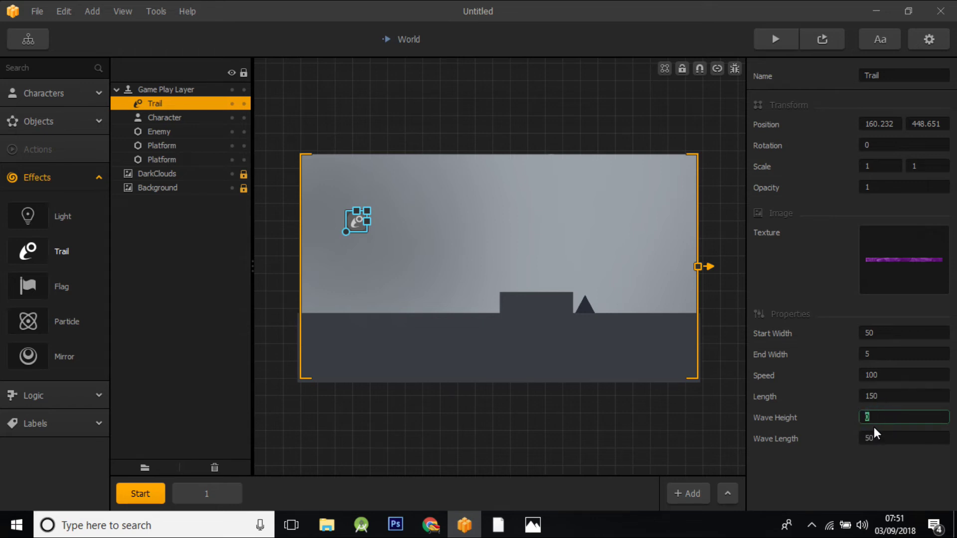
type("50")
left_click(821, 384)
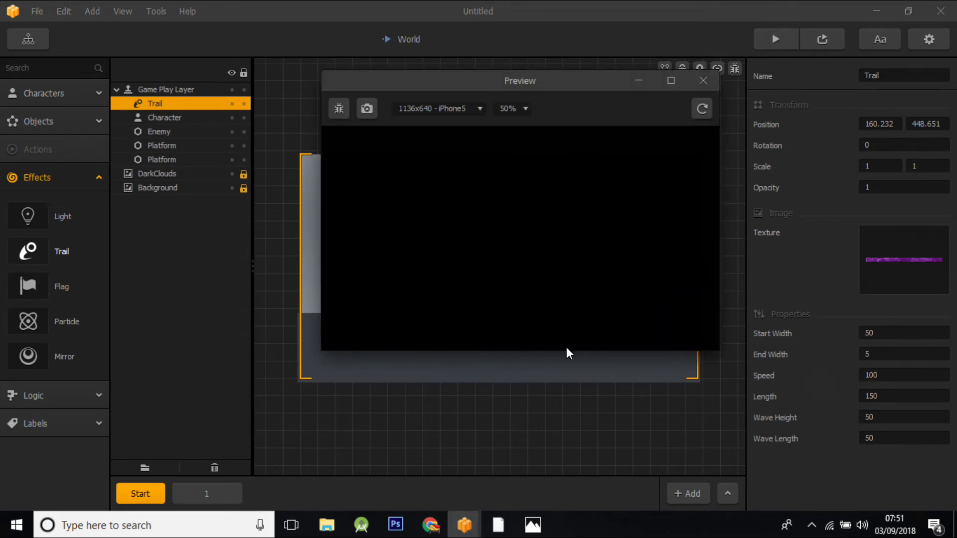
left_click(554, 295)
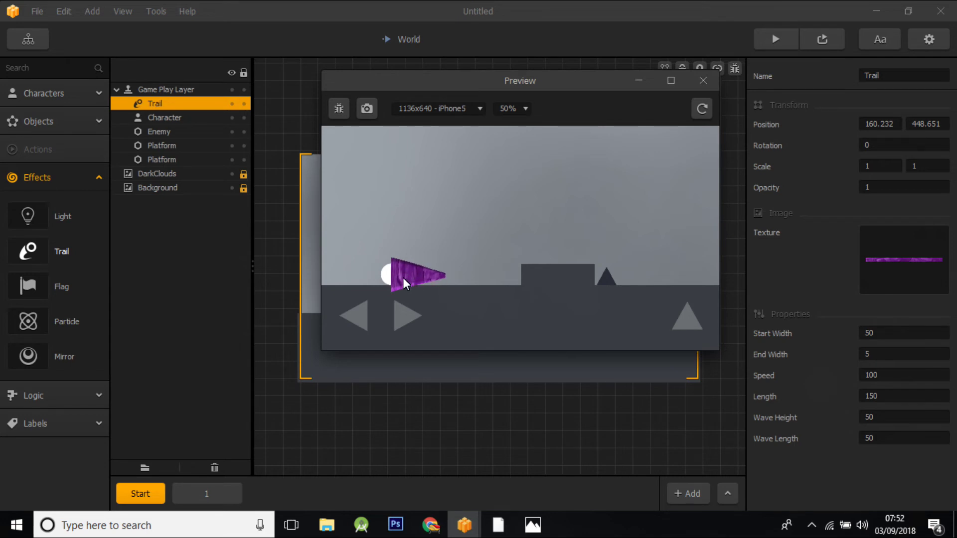
left_click(703, 80)
Set the Trail's Wave Height to 300 and test it by making the character jump in the game preview.
left_click(872, 395)
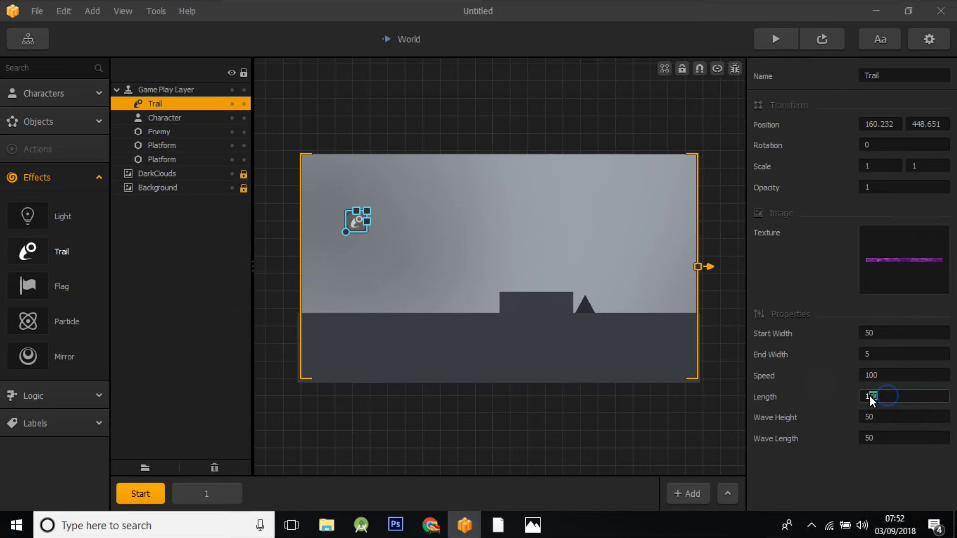
left_click(894, 420)
type("300")
left_click(840, 396)
left_click(774, 41)
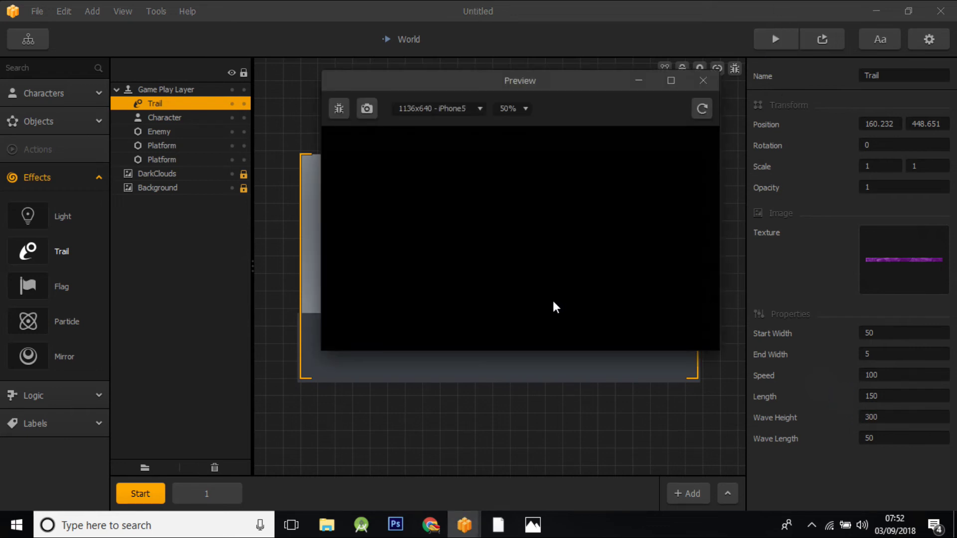
left_click(531, 289)
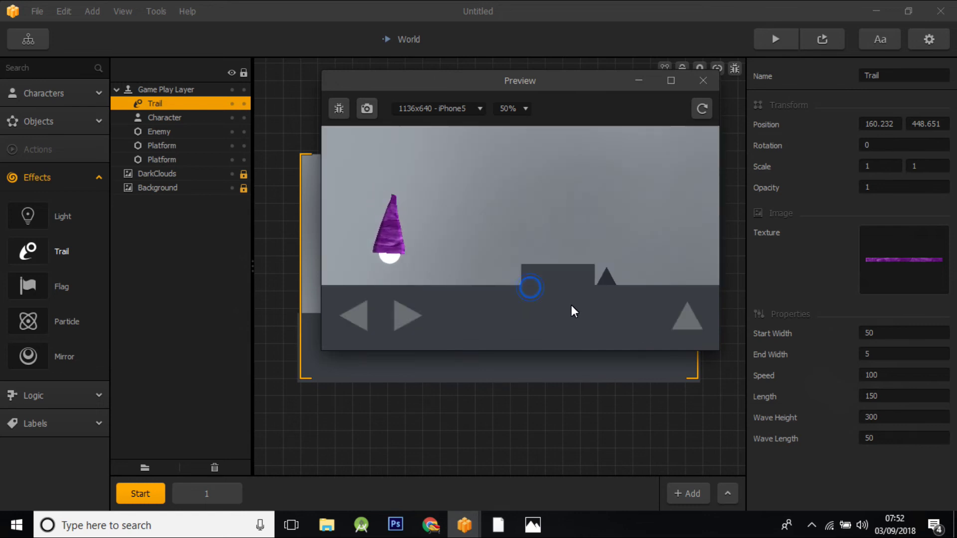
left_click(689, 319)
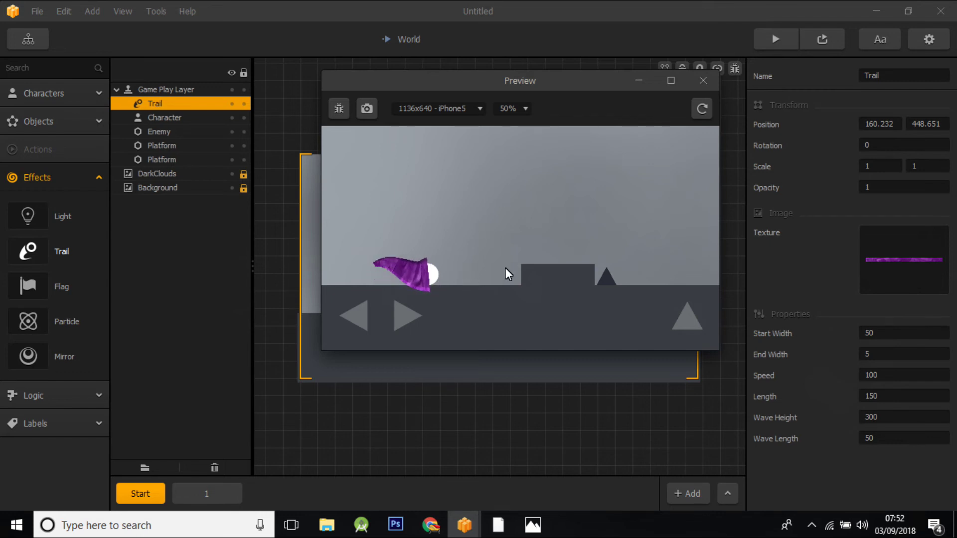
Set the Trail's Length to 300, test it in the restarted game preview, and close the preview.
left_click(886, 397)
type("300")
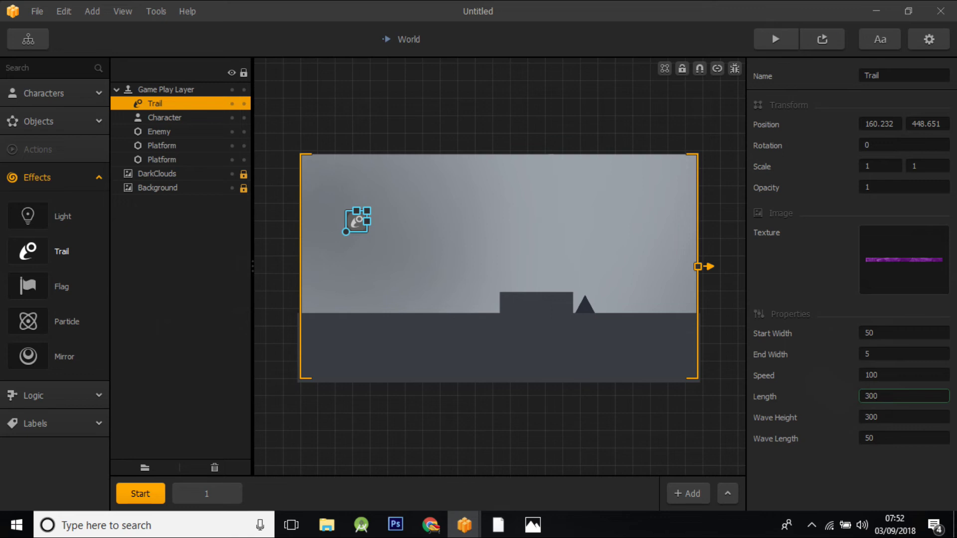
left_click(776, 38)
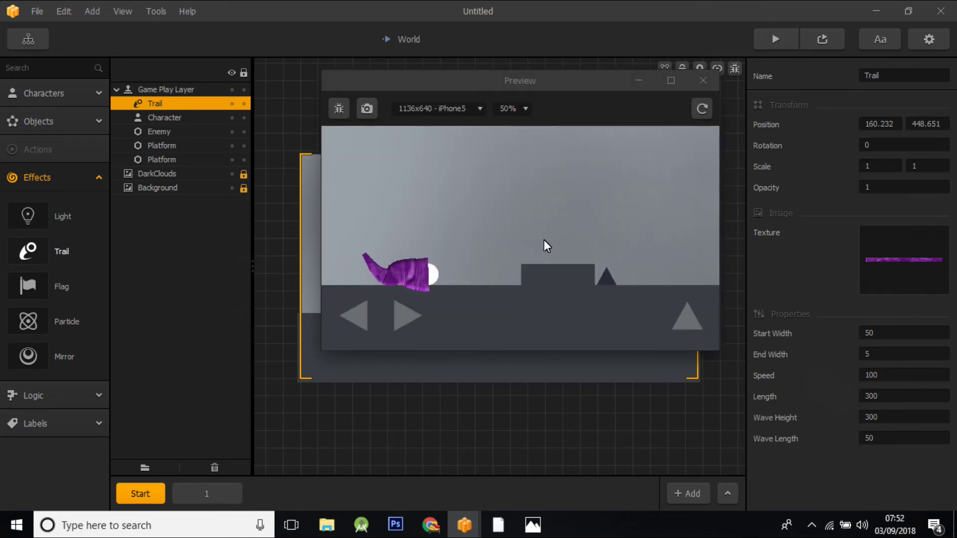
left_click(702, 107)
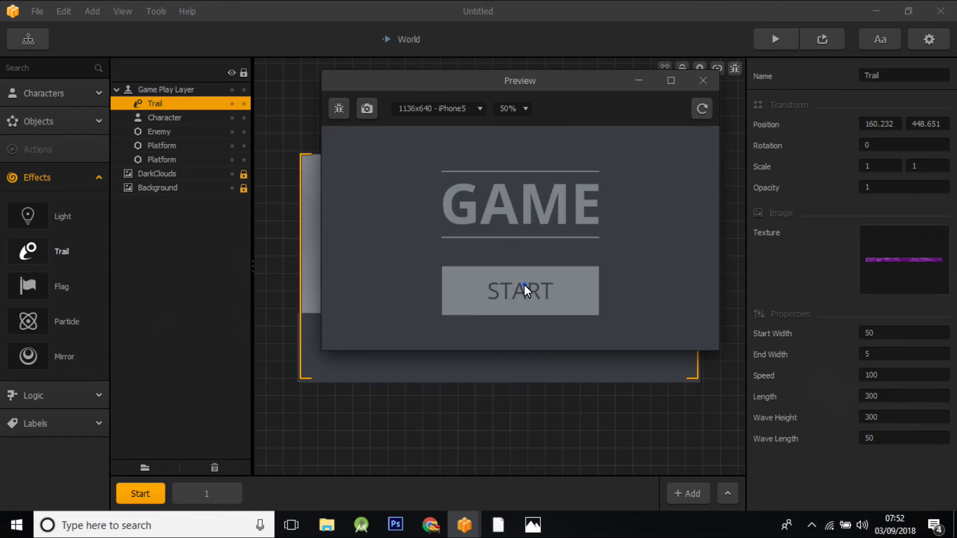
left_click(524, 286)
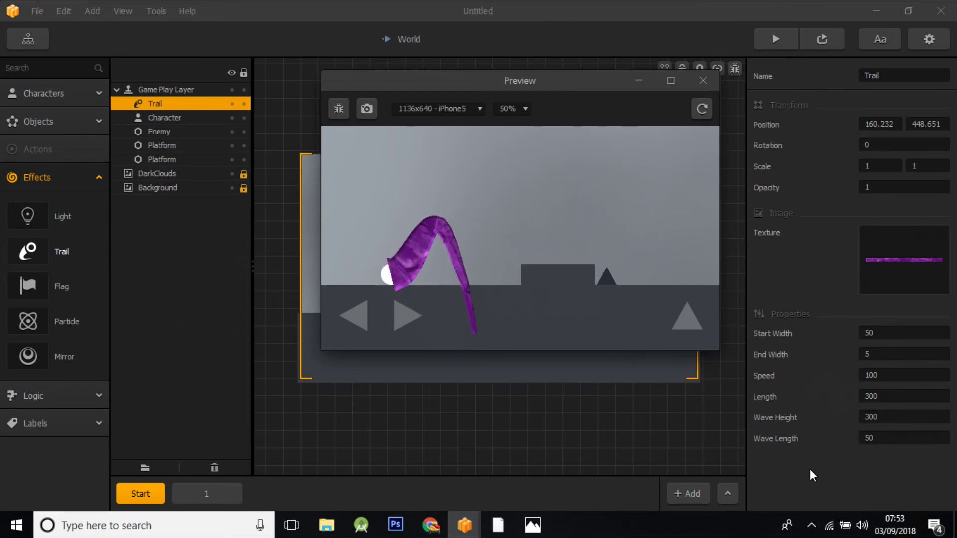
left_click(709, 83)
Set the Trail's Wave Length to 5, start the game in the preview to test it, and close the preview.
left_click(894, 440)
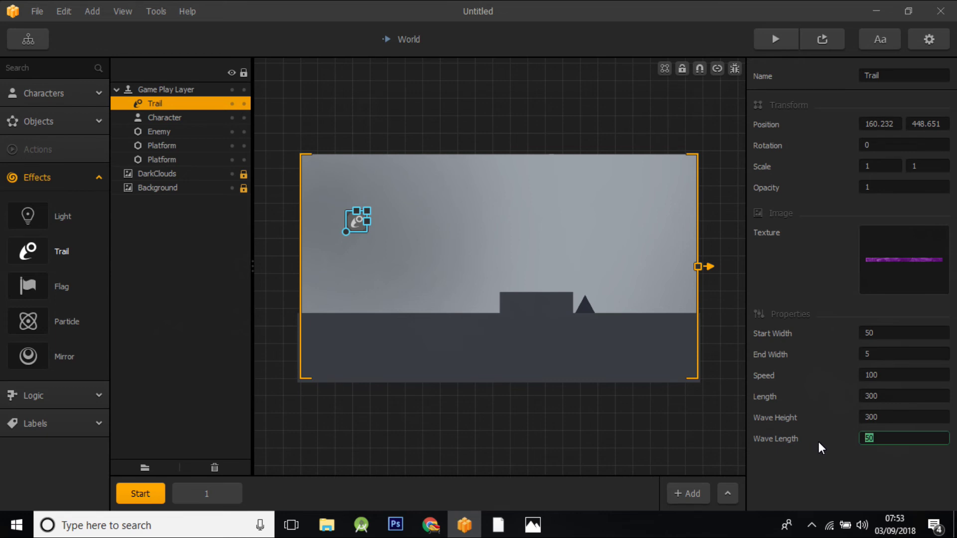
type("5")
left_click(826, 444)
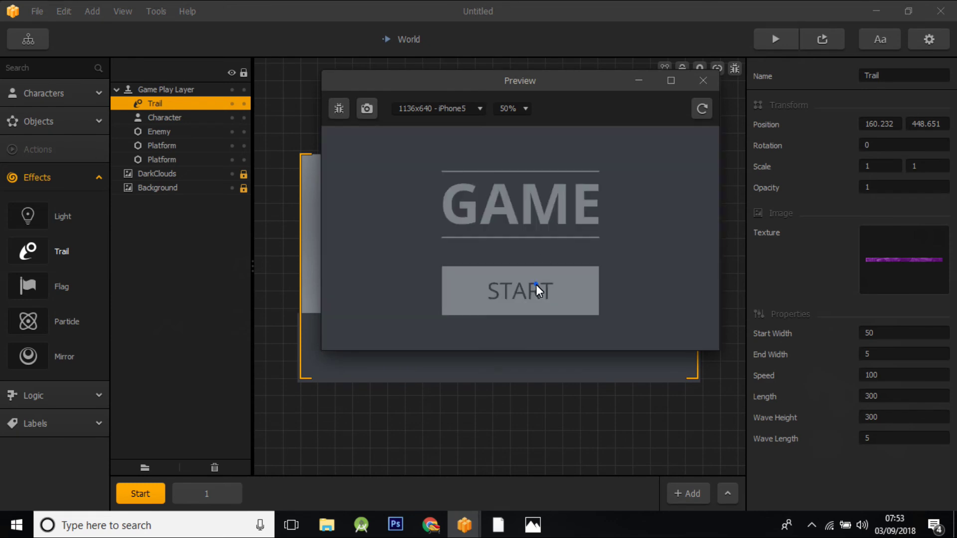
left_click(536, 285)
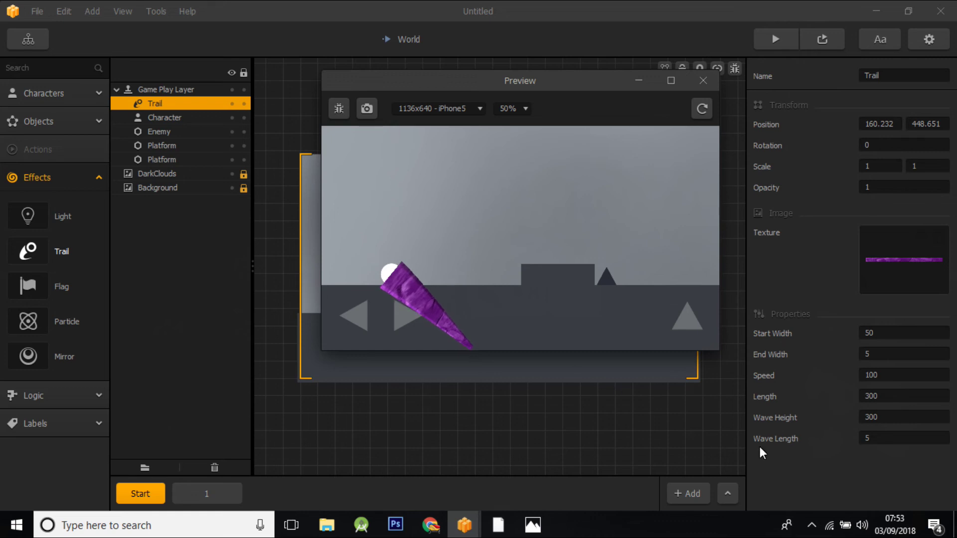
left_click(701, 81)
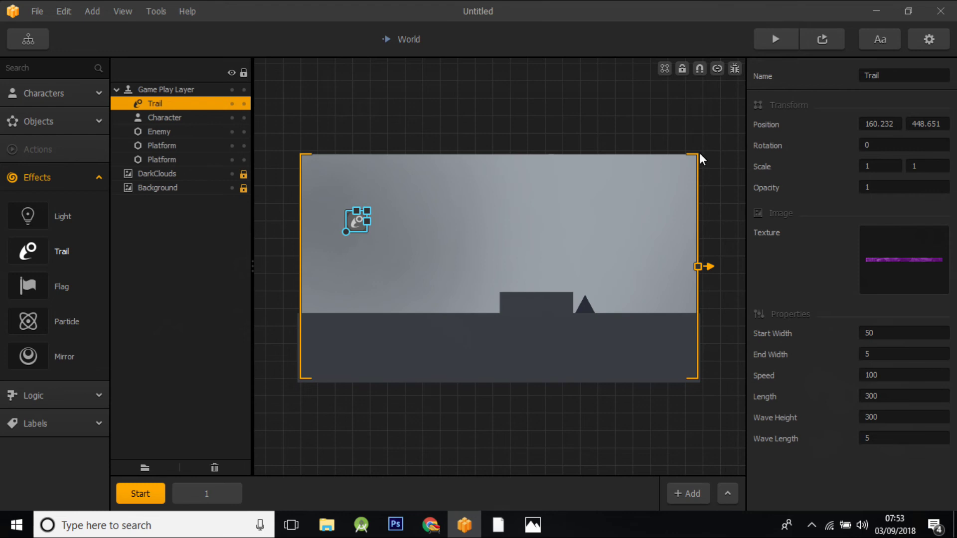
Play the game in the preview again, jumping with the character to examine the Trail's motion, and close the preview.
left_click(777, 42)
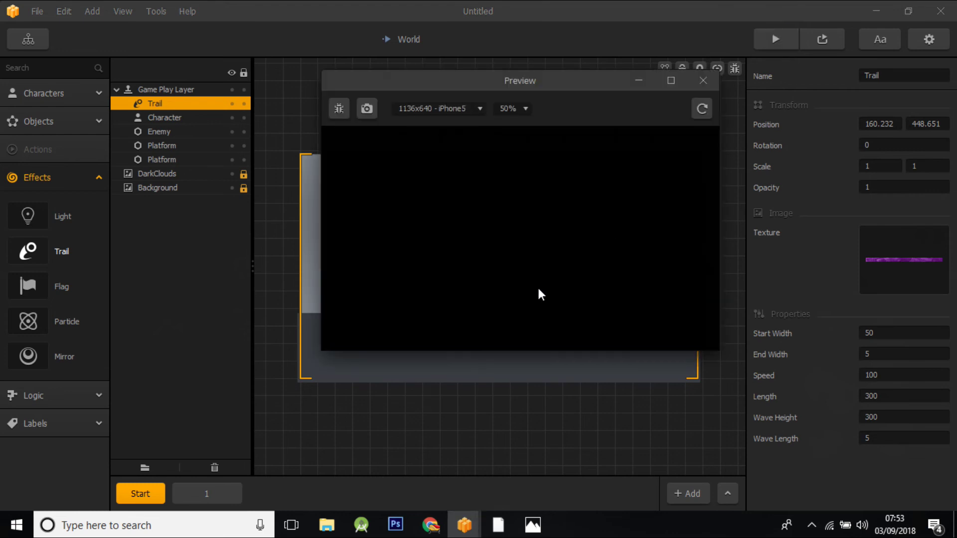
left_click(527, 291)
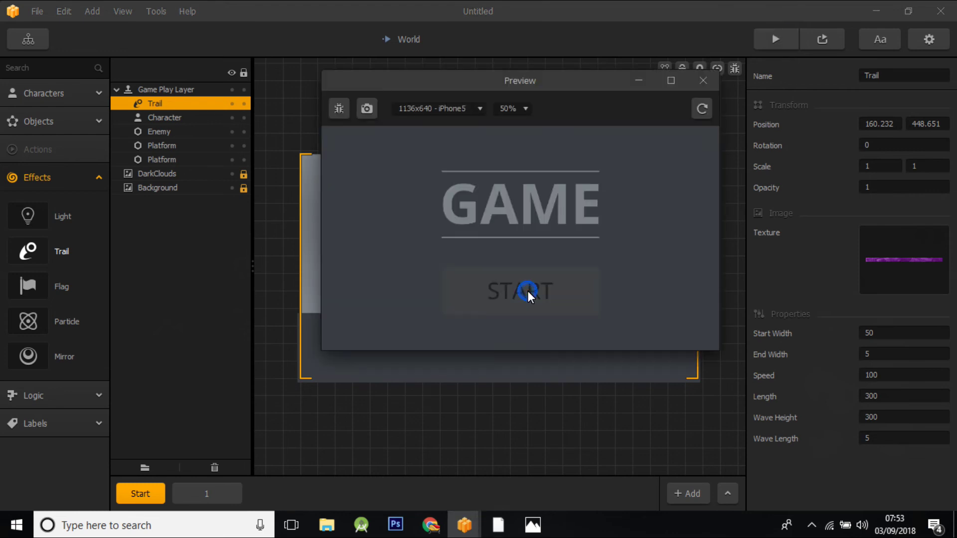
left_click(682, 317)
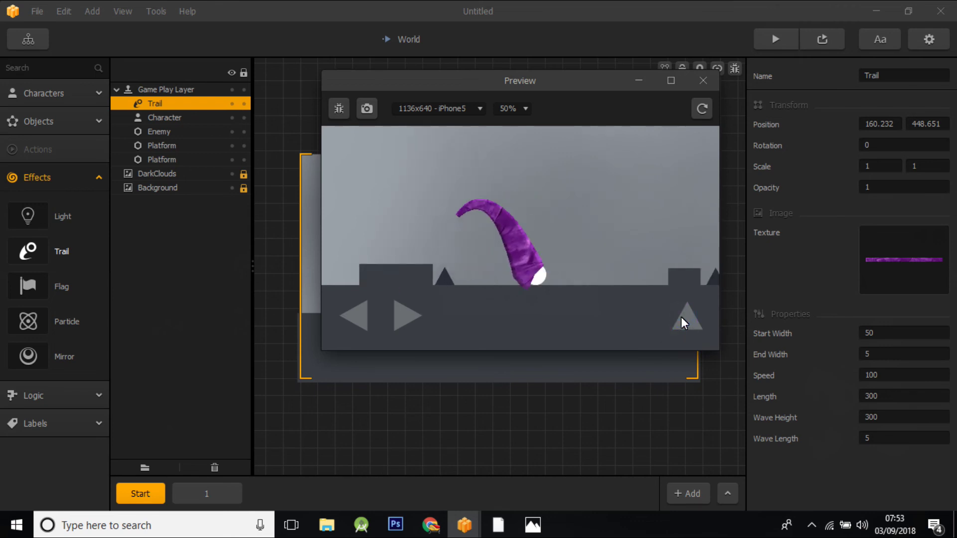
left_click(682, 318)
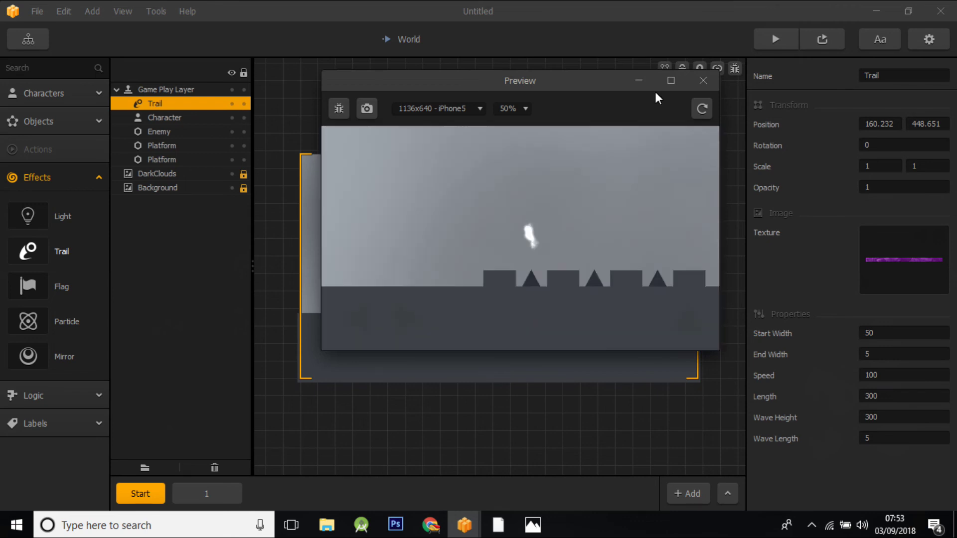
left_click(704, 81)
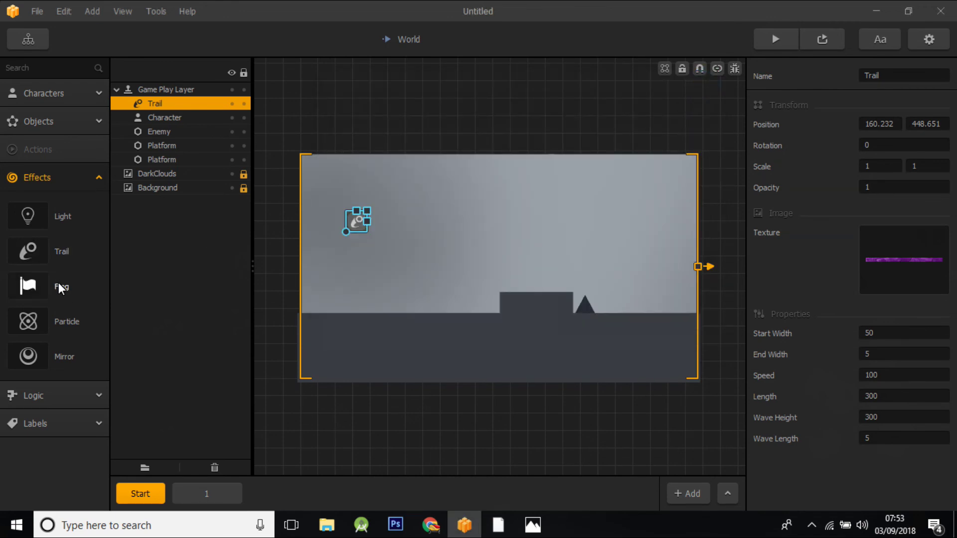
Add a Flag effect to the scene above the raised platform at about 573, 493 and view it in the game preview.
left_click(501, 207)
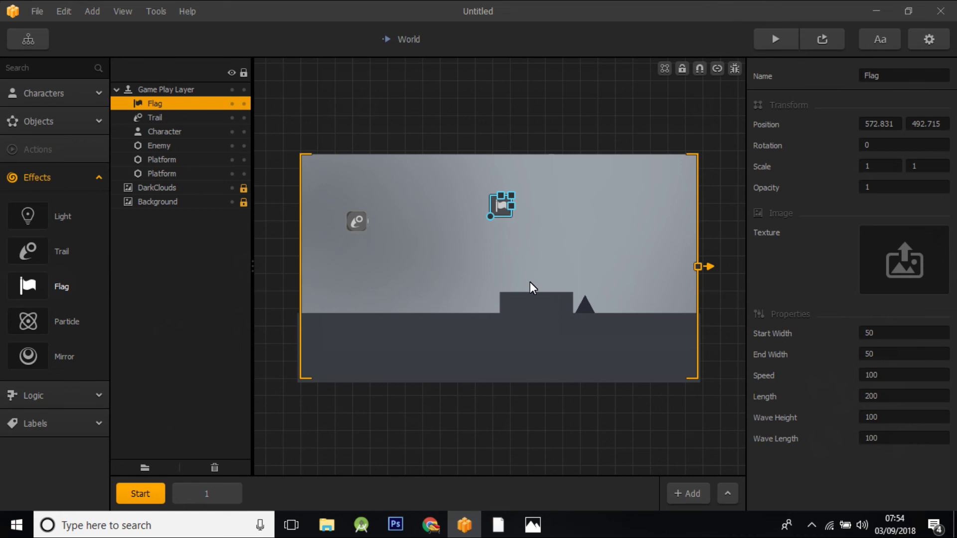
left_click(763, 40)
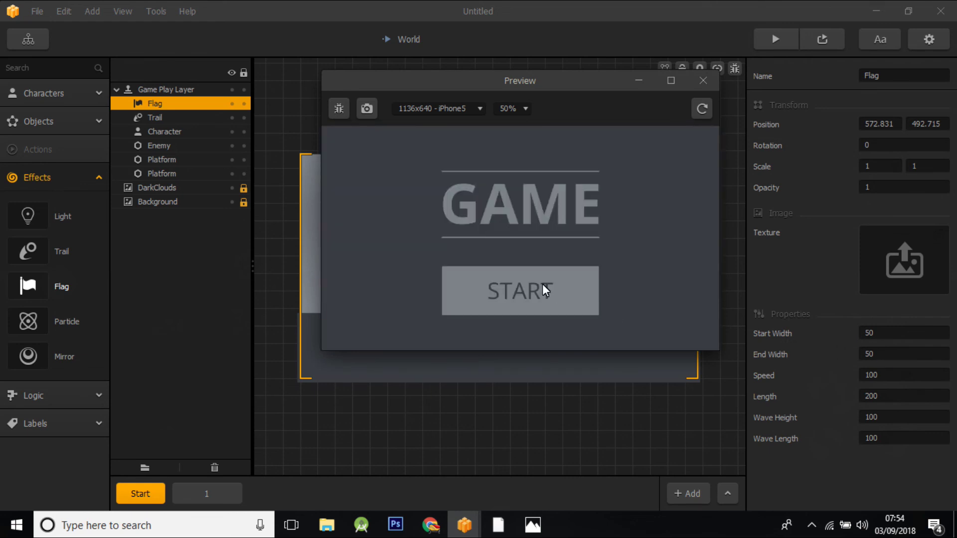
left_click(537, 282)
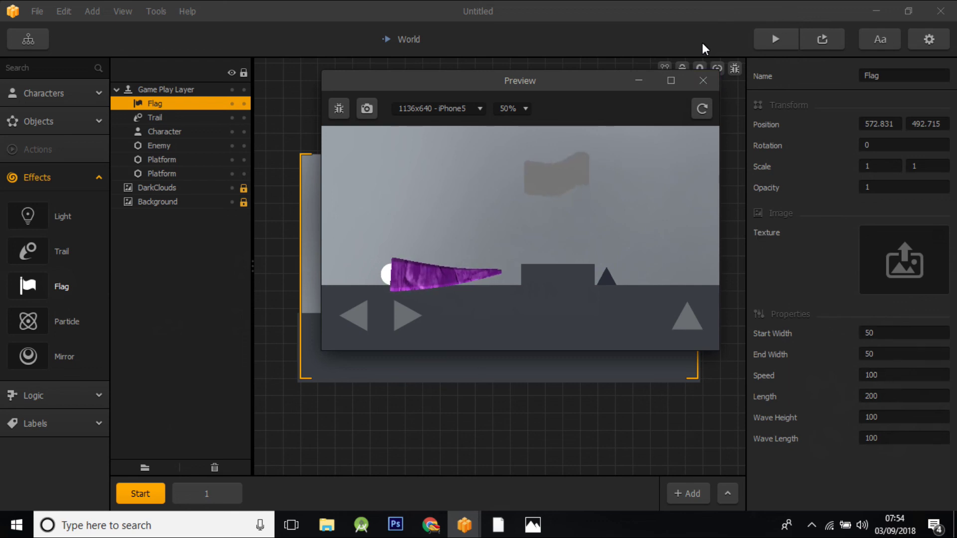
left_click(706, 82)
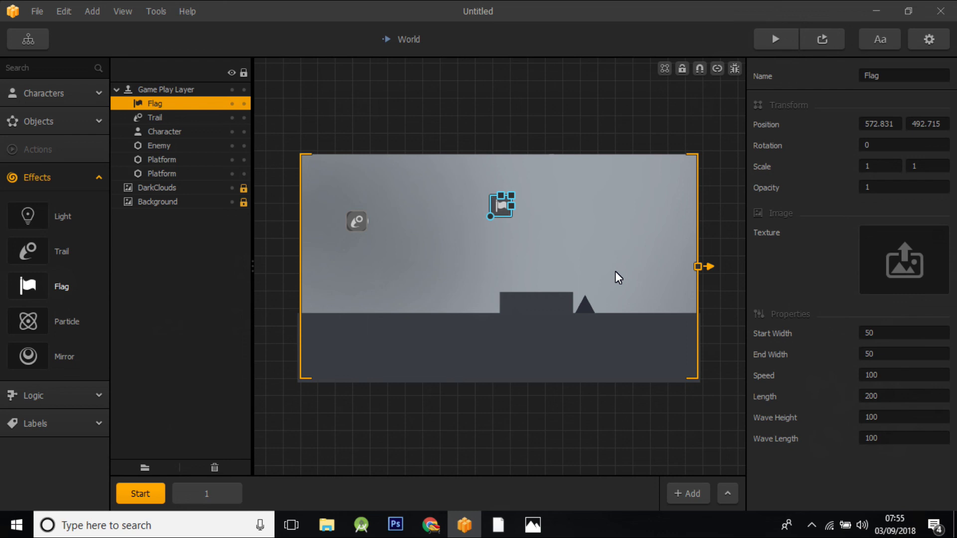
left_click(498, 524)
left_click(548, 268)
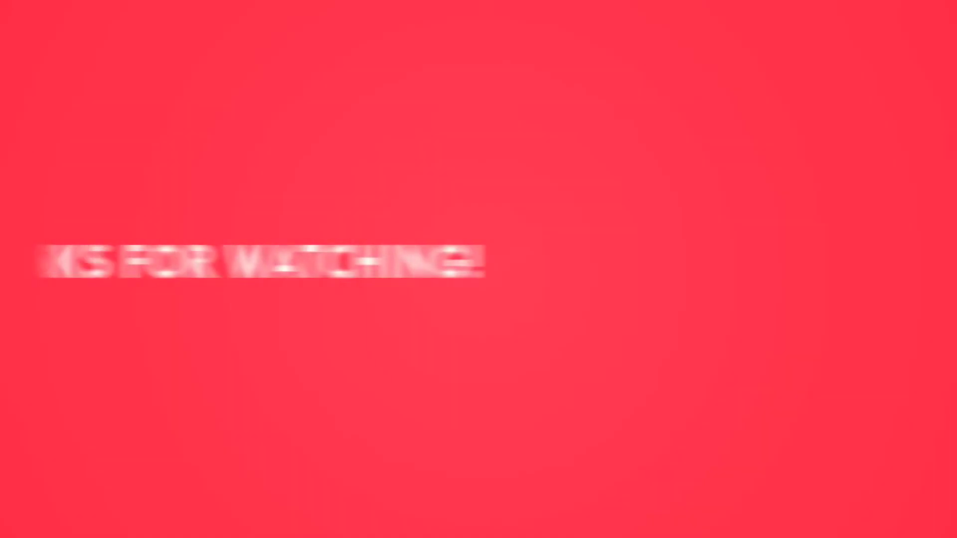